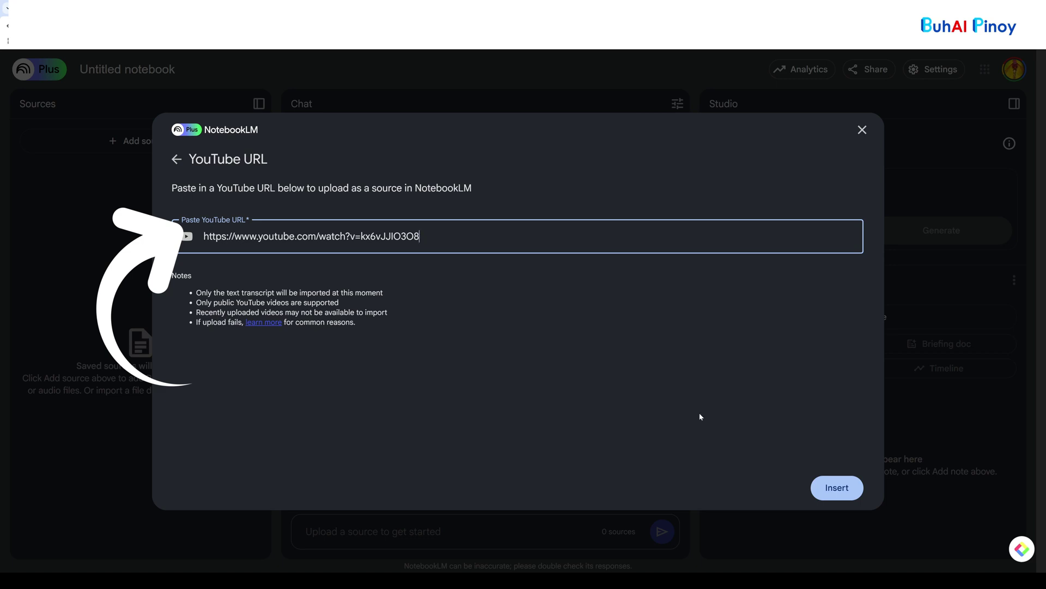
Insert the pasted YouTube URL as a notebook source and read the chat's summary of the video's key highlights.
{"action": "left_click", "coordinate": [839, 488]}
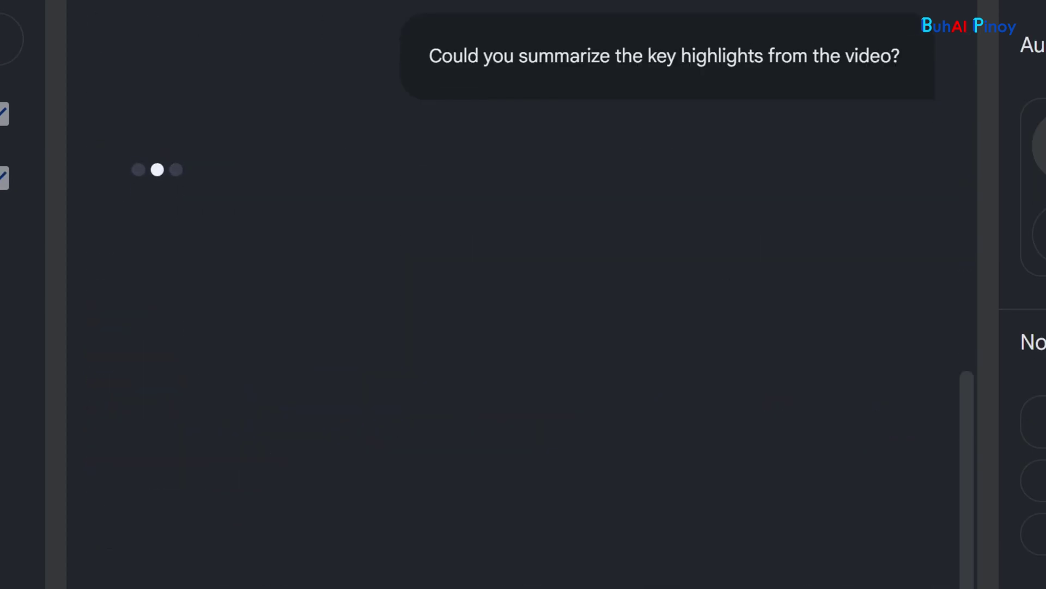
{"action": "scroll", "coordinate": [666, 508], "scroll_direction": "down", "scroll_amount": 2}
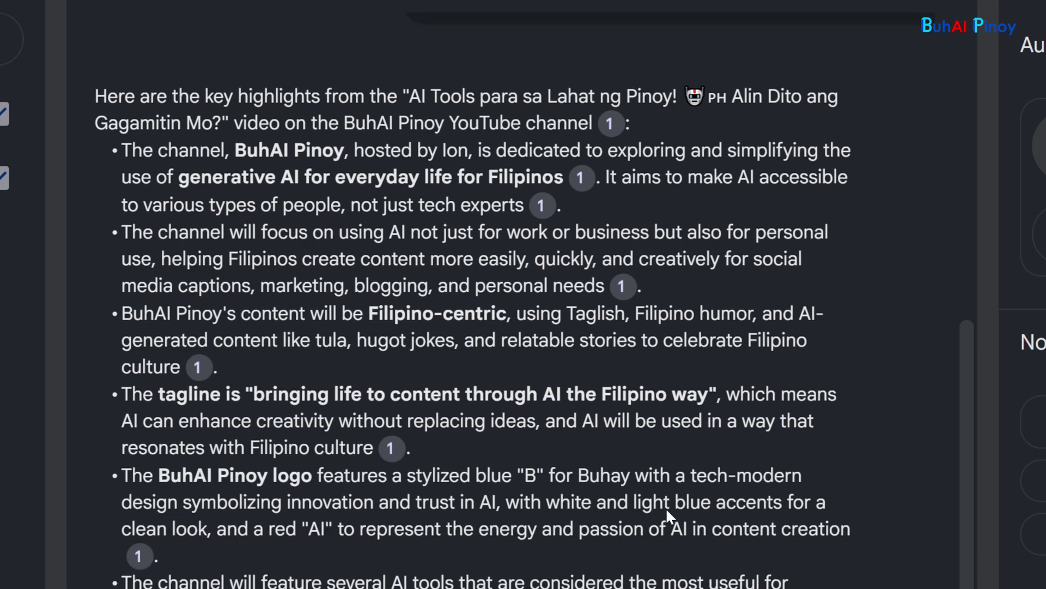
{"action": "scroll", "coordinate": [668, 511], "scroll_direction": "down", "scroll_amount": 3}
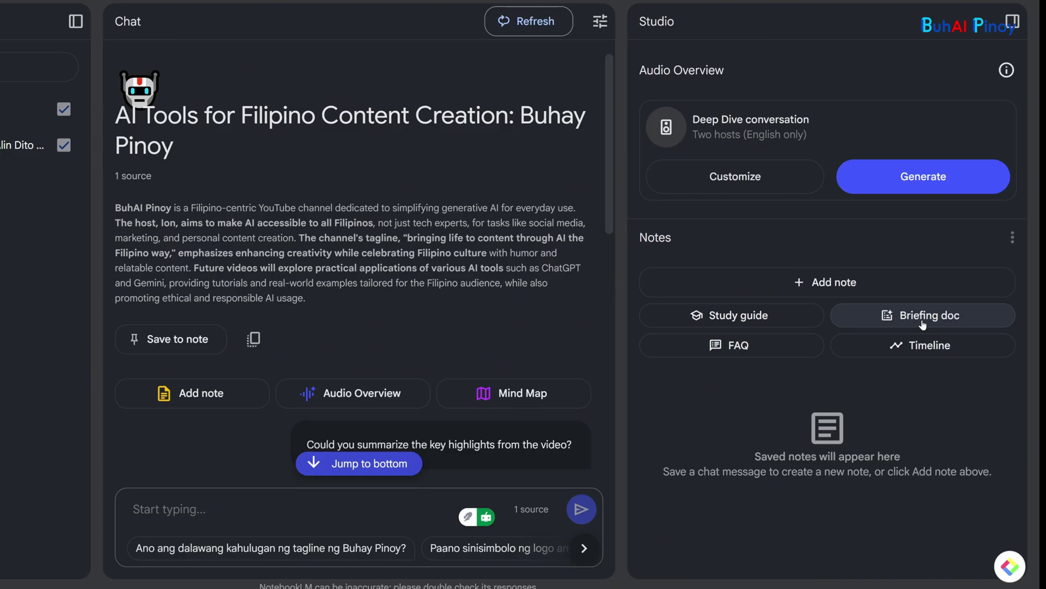
Generate a briefing doc from the video source, open the resulting note and read through it.
{"action": "left_click", "coordinate": [922, 321]}
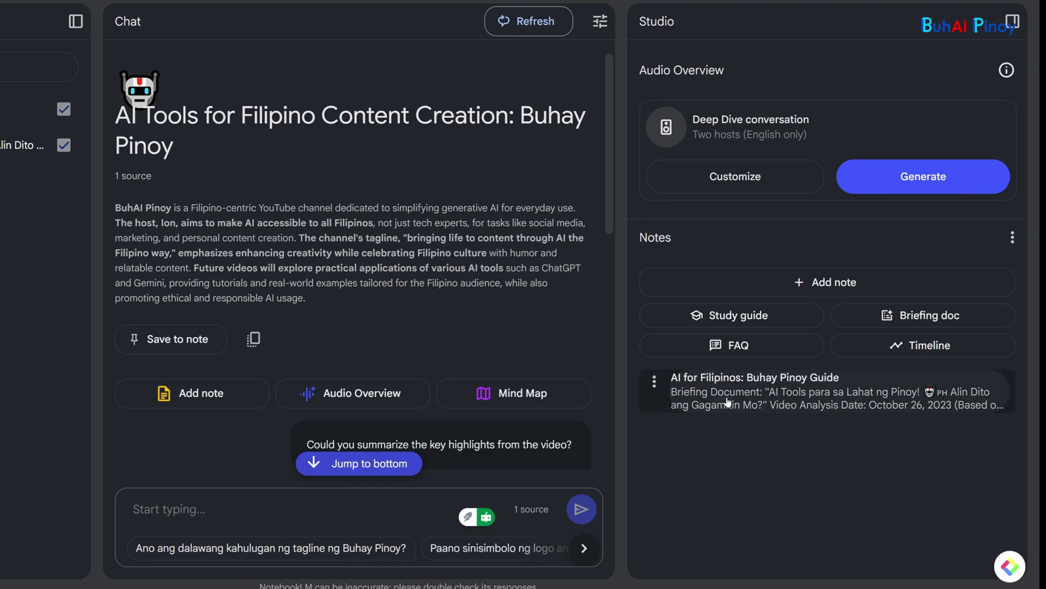
{"action": "left_click", "coordinate": [728, 402]}
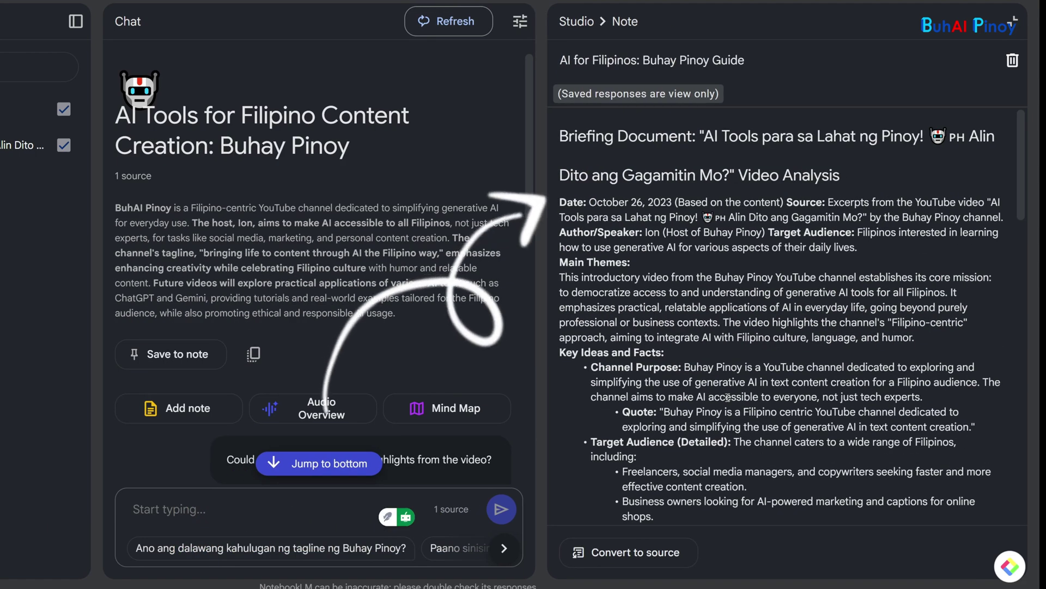
{"action": "scroll", "coordinate": [780, 162], "scroll_direction": "down", "scroll_amount": 2}
{"action": "scroll", "coordinate": [779, 162], "scroll_direction": "down", "scroll_amount": 8}
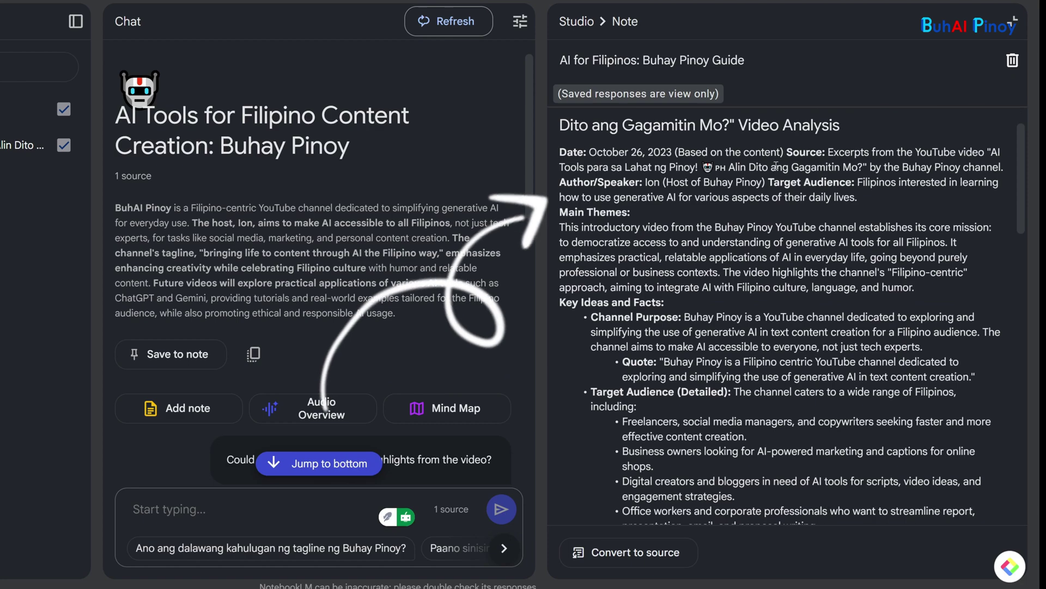
{"action": "scroll", "coordinate": [767, 244], "scroll_direction": "down", "scroll_amount": 10}
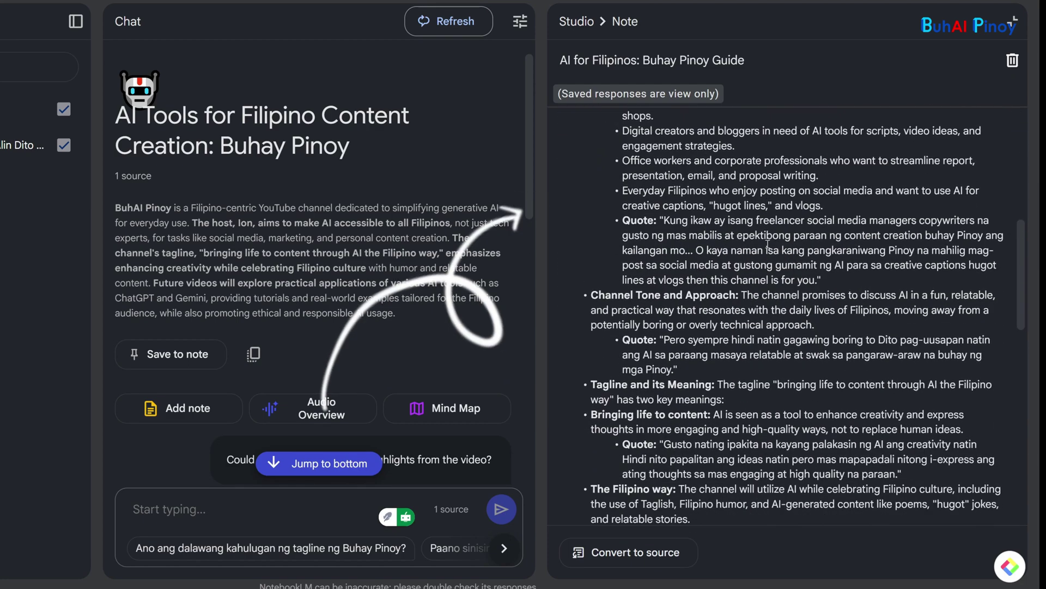
{"action": "scroll", "coordinate": [768, 243], "scroll_direction": "down", "scroll_amount": 10}
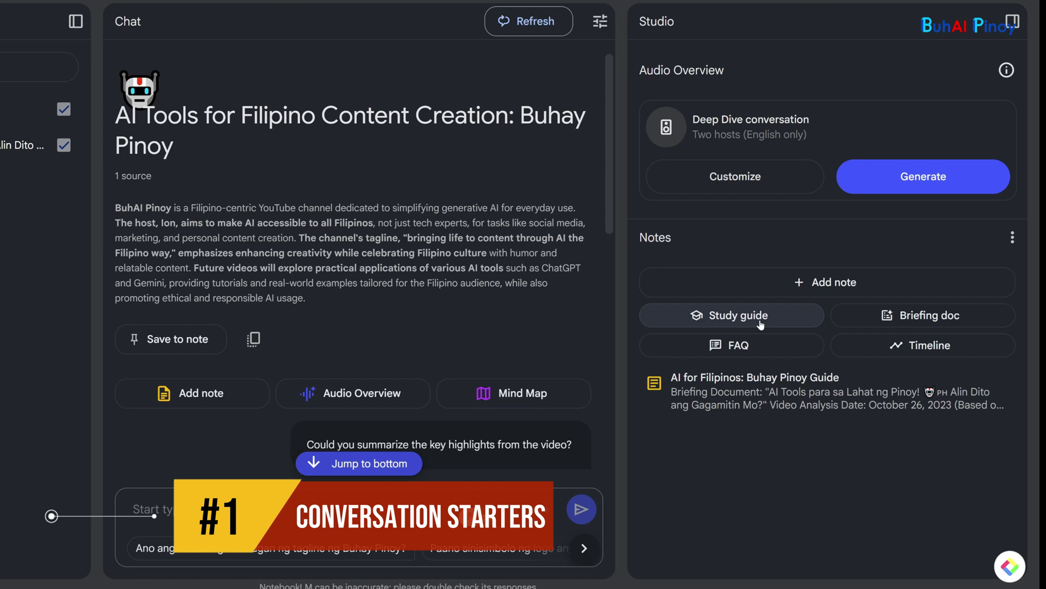
Generate a study guide from the video source, open its note and read through the quiz questions, highlighting the first one.
{"action": "left_click", "coordinate": [761, 322]}
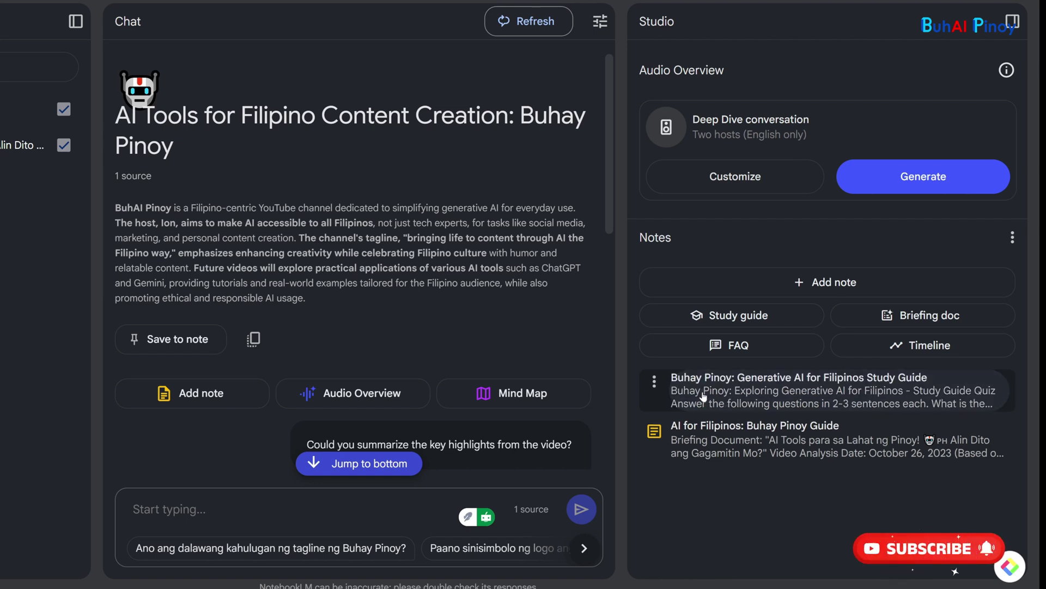
{"action": "left_click", "coordinate": [719, 394]}
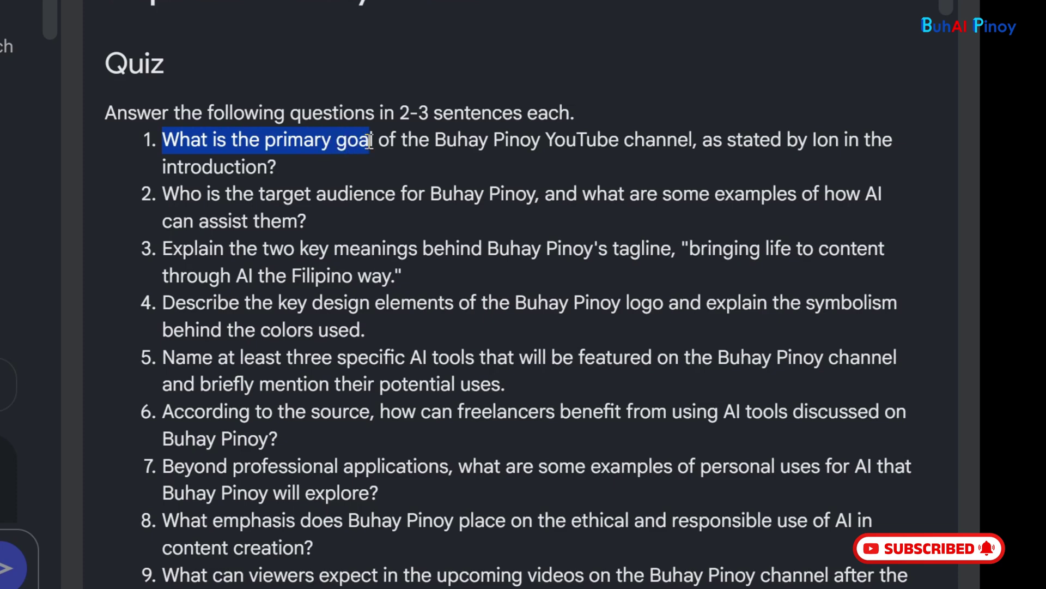
{"action": "left_click_drag", "start_coordinate": [434, 136], "coordinate": [524, 135]}
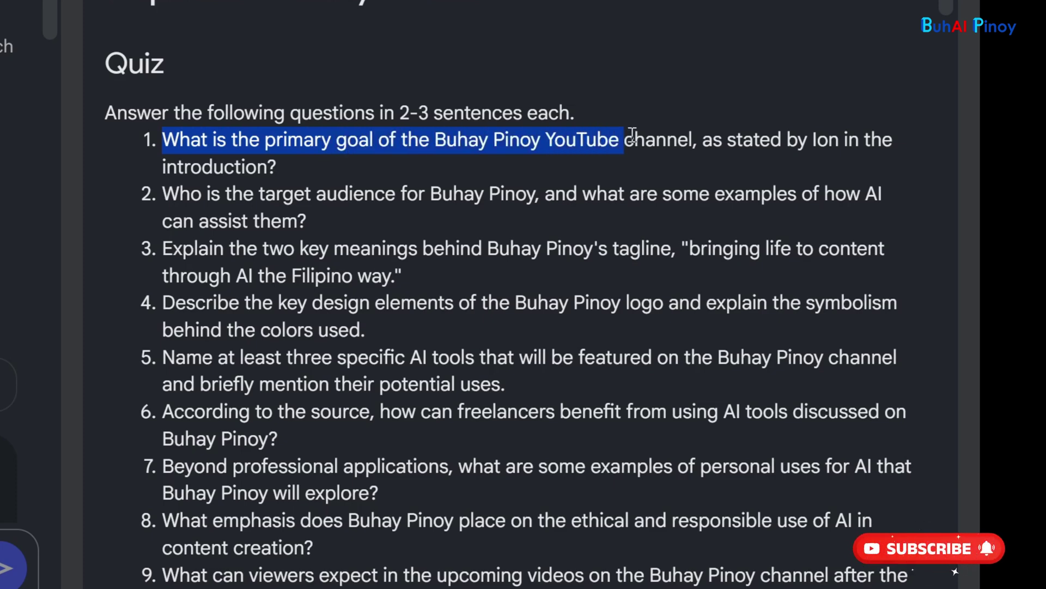
{"action": "left_click_drag", "start_coordinate": [686, 135], "coordinate": [691, 136]}
{"action": "scroll", "coordinate": [490, 190], "scroll_direction": "down", "scroll_amount": 8}
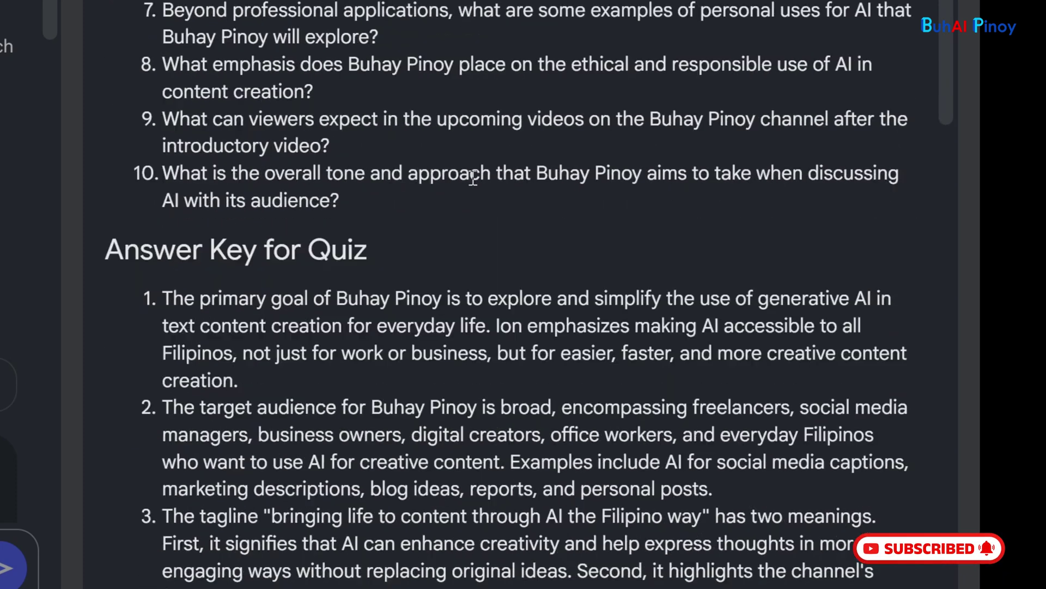
Examine the study guide's Answer Key for Quiz, highlighting its heading and the first answer.
{"action": "left_click", "coordinate": [107, 250]}
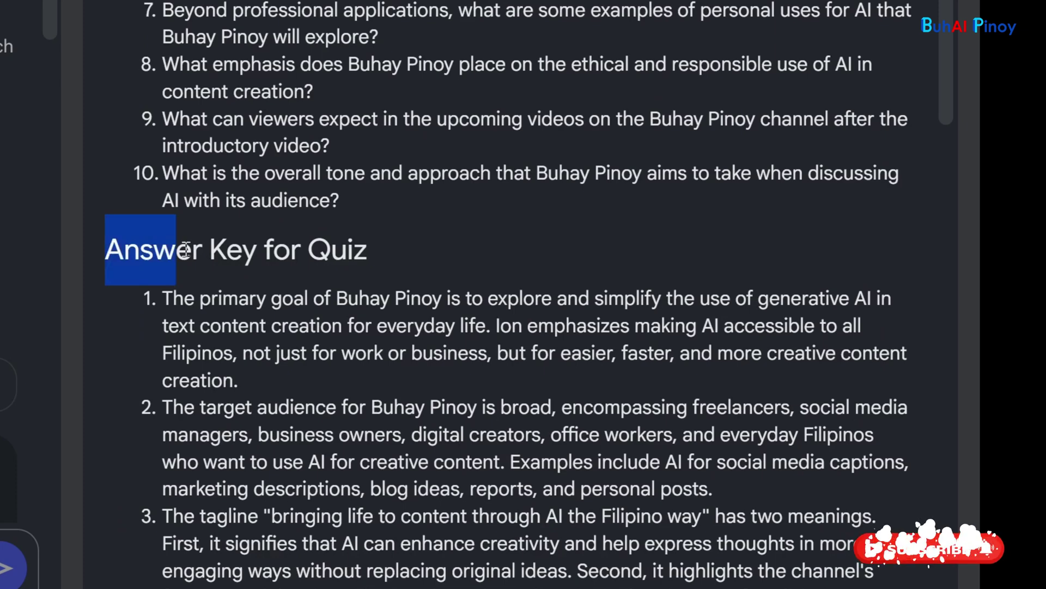
{"action": "scroll", "coordinate": [163, 207], "scroll_direction": "down", "scroll_amount": 2}
{"action": "left_click_drag", "start_coordinate": [162, 207], "coordinate": [304, 207]}
{"action": "left_click", "coordinate": [453, 191]}
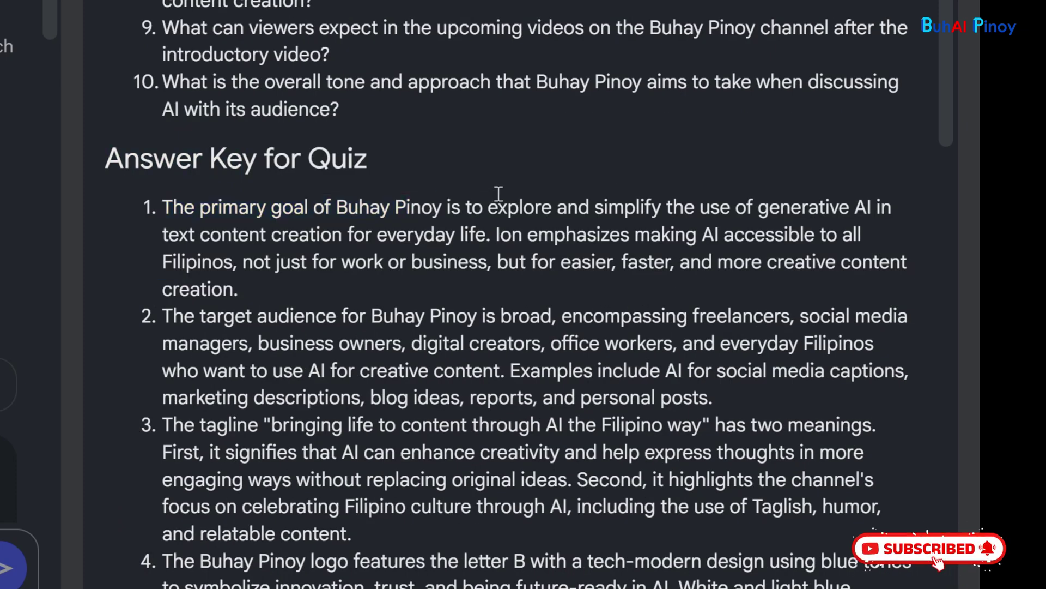
{"action": "left_click_drag", "start_coordinate": [499, 189], "coordinate": [553, 204]}
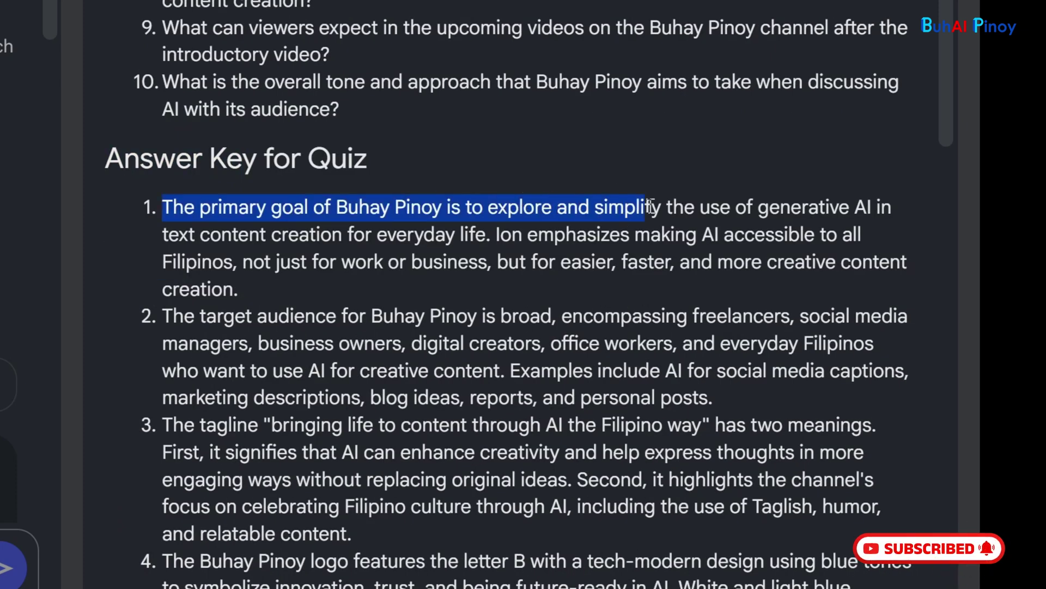
{"action": "left_click_drag", "start_coordinate": [697, 206], "coordinate": [489, 244]}
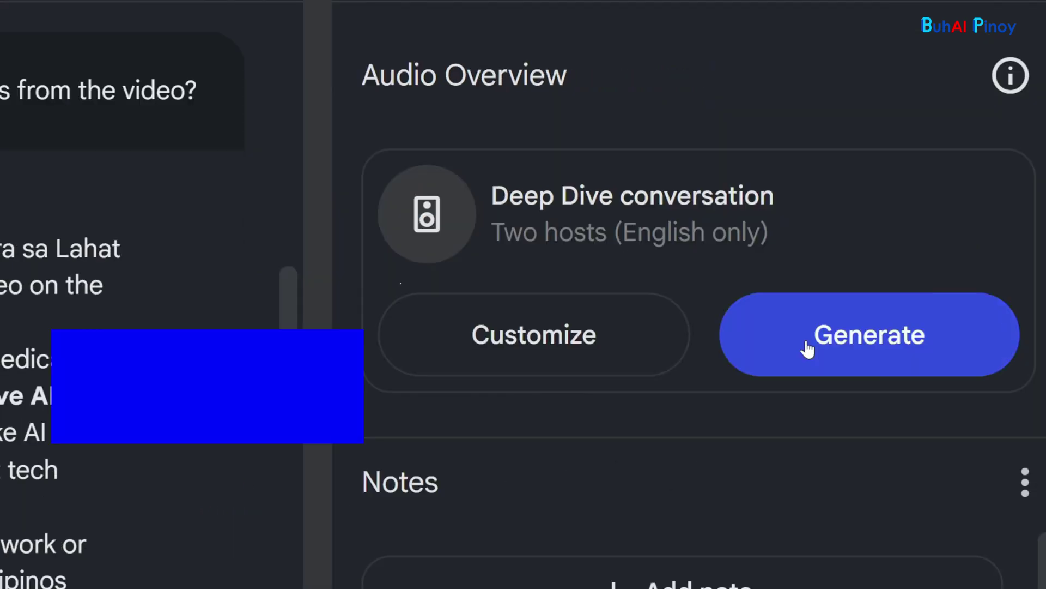
Generate the Deep Dive conversation audio overview and view the information about Audio Overviews.
{"action": "left_click", "coordinate": [807, 348]}
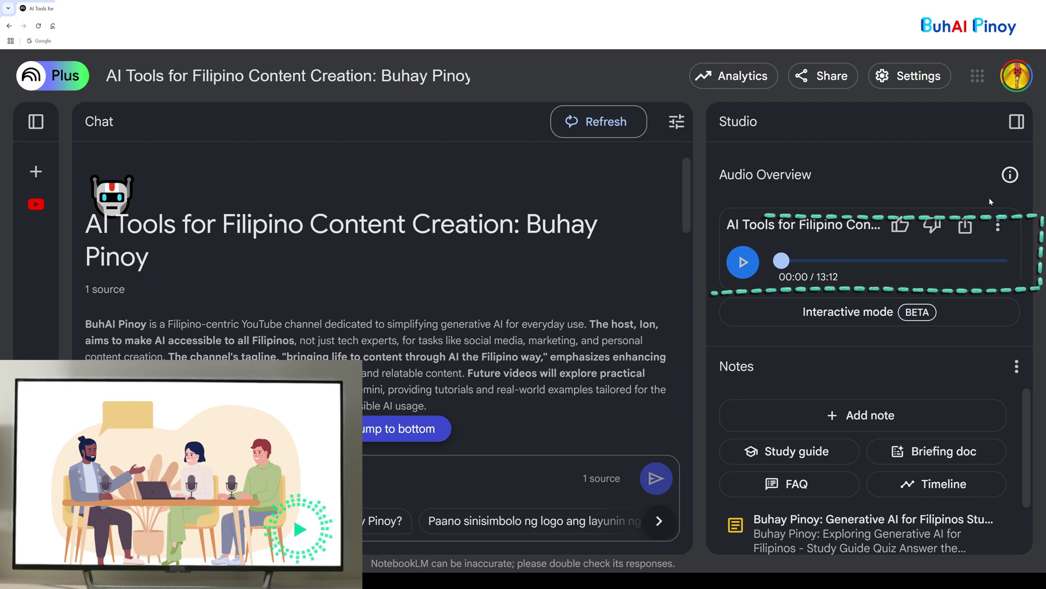
{"action": "left_click", "coordinate": [1011, 179]}
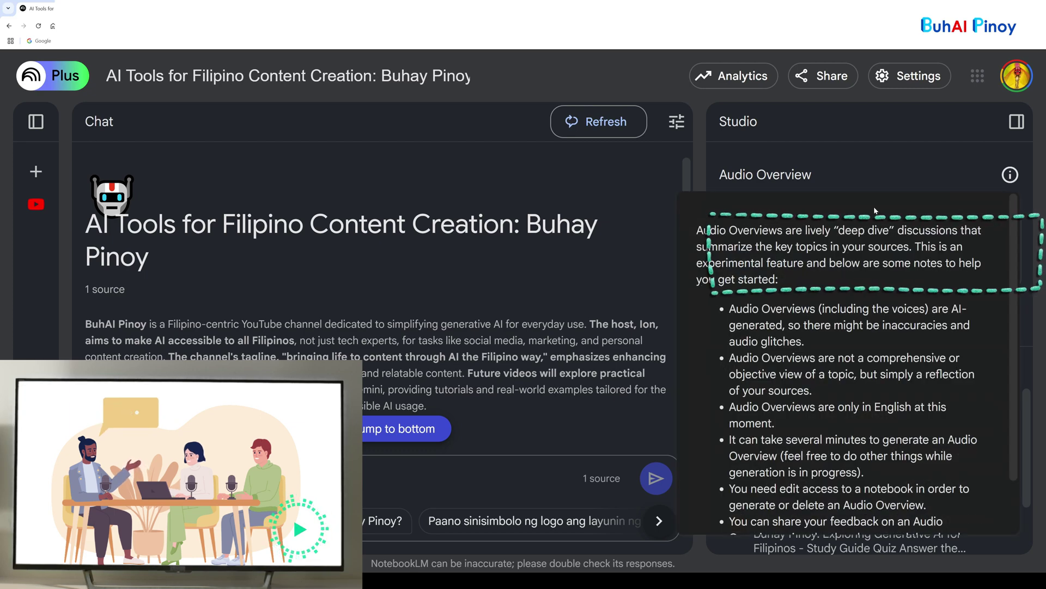
{"action": "left_click", "coordinate": [910, 181]}
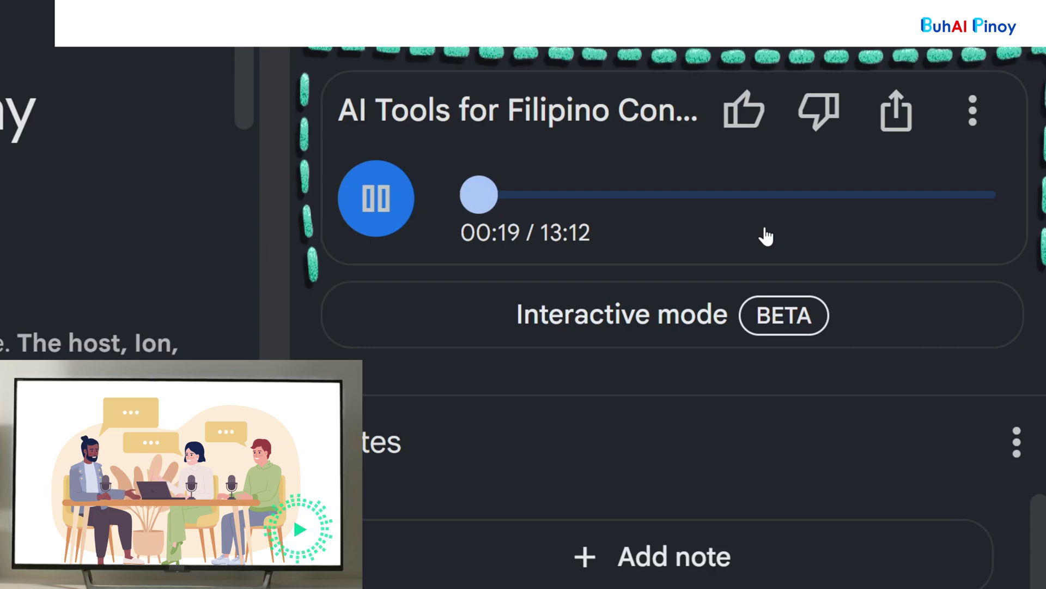
Skip forward through the playing audio overview in stages to about 12:27.
{"action": "left_click", "coordinate": [535, 199]}
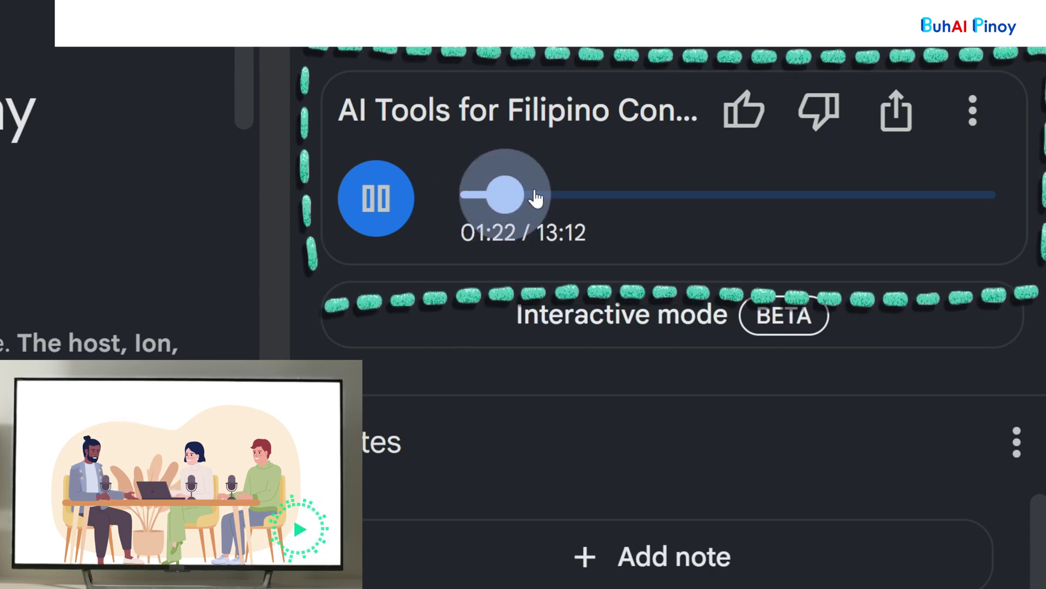
{"action": "left_click_drag", "start_coordinate": [536, 199], "coordinate": [696, 196]}
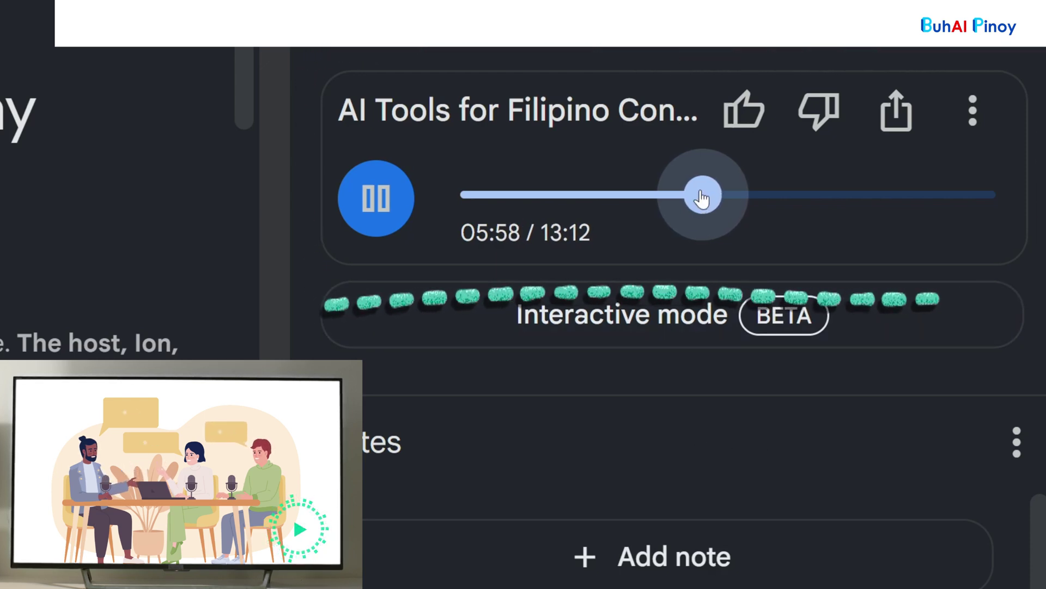
{"action": "left_click_drag", "start_coordinate": [702, 198], "coordinate": [961, 188]}
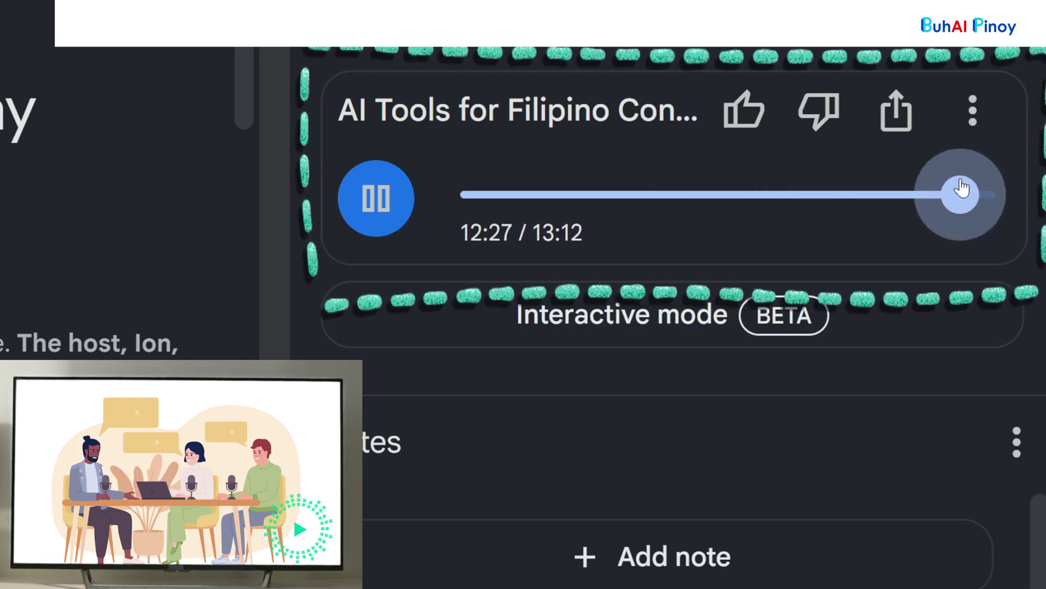
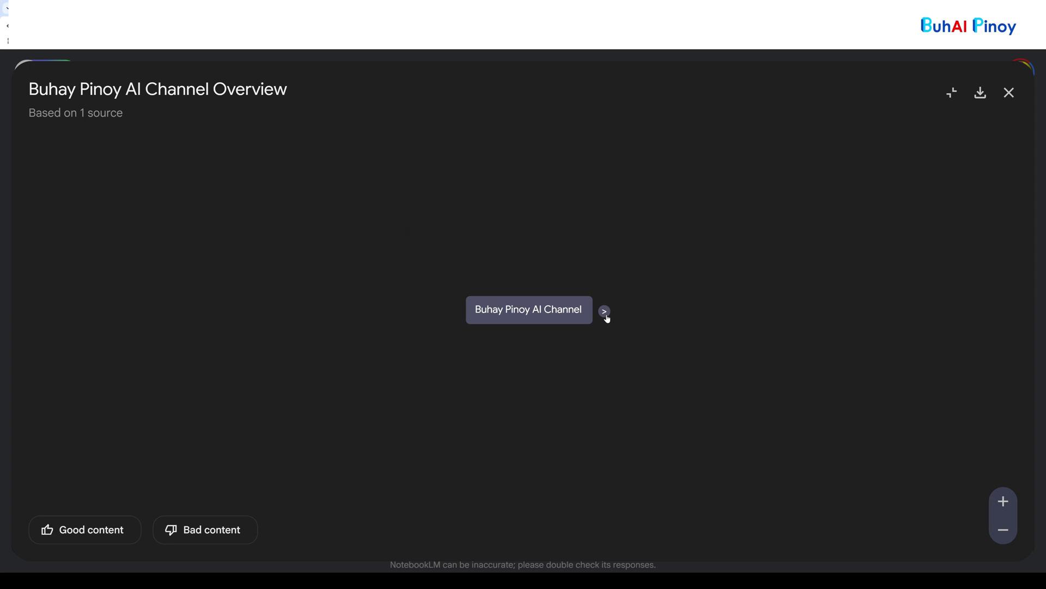
Expand the mind map's Buhay Pinoy AI Channel root node, and expand and collapse its Generative AI Use branch.
{"action": "left_click", "coordinate": [604, 312]}
{"action": "left_click_drag", "start_coordinate": [543, 406], "coordinate": [283, 408]}
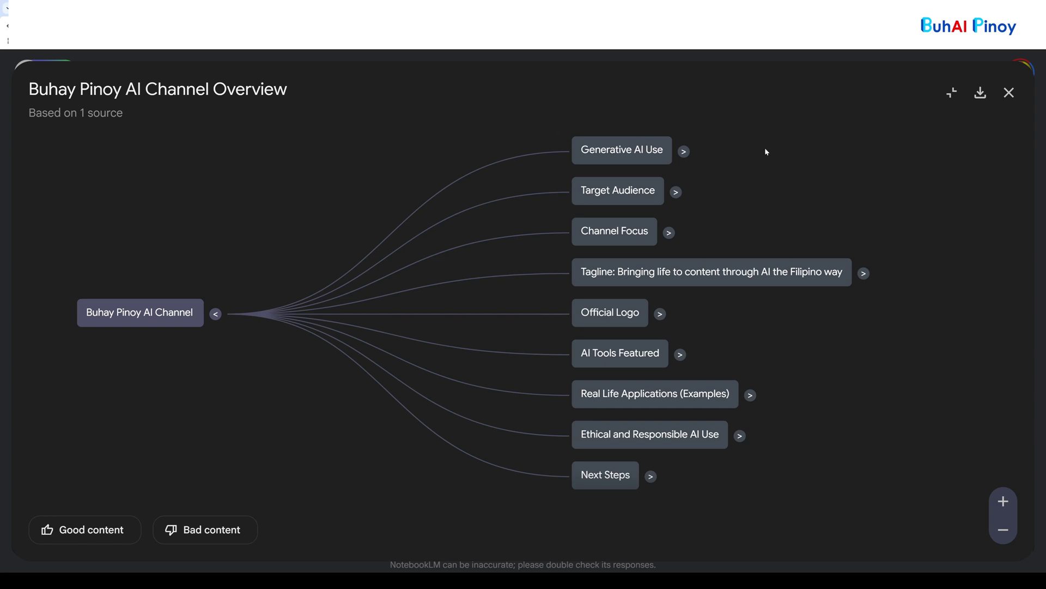
{"action": "left_click", "coordinate": [684, 152]}
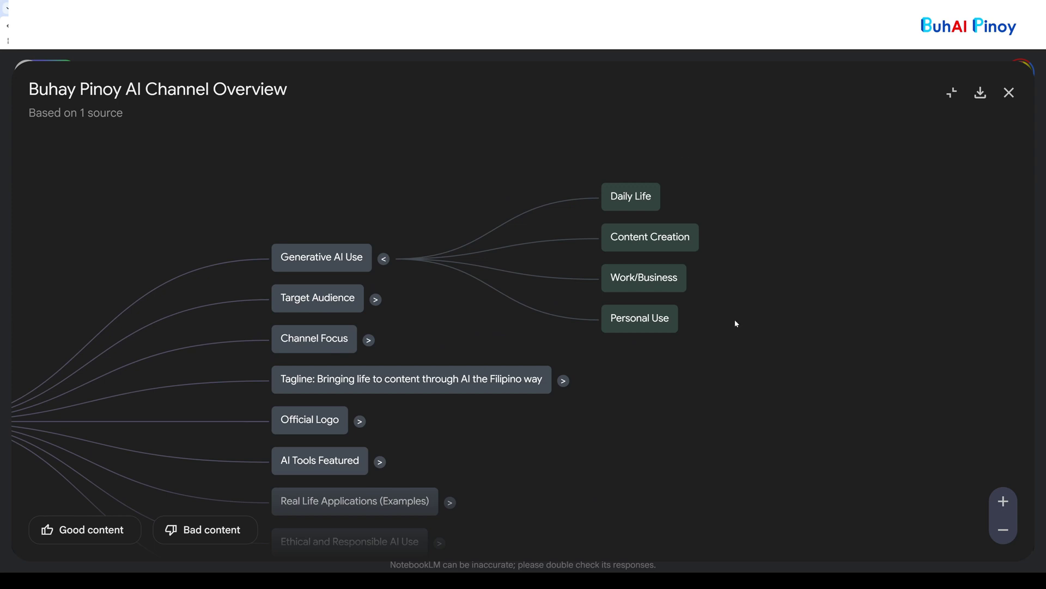
{"action": "left_click_drag", "start_coordinate": [719, 364], "coordinate": [799, 293]}
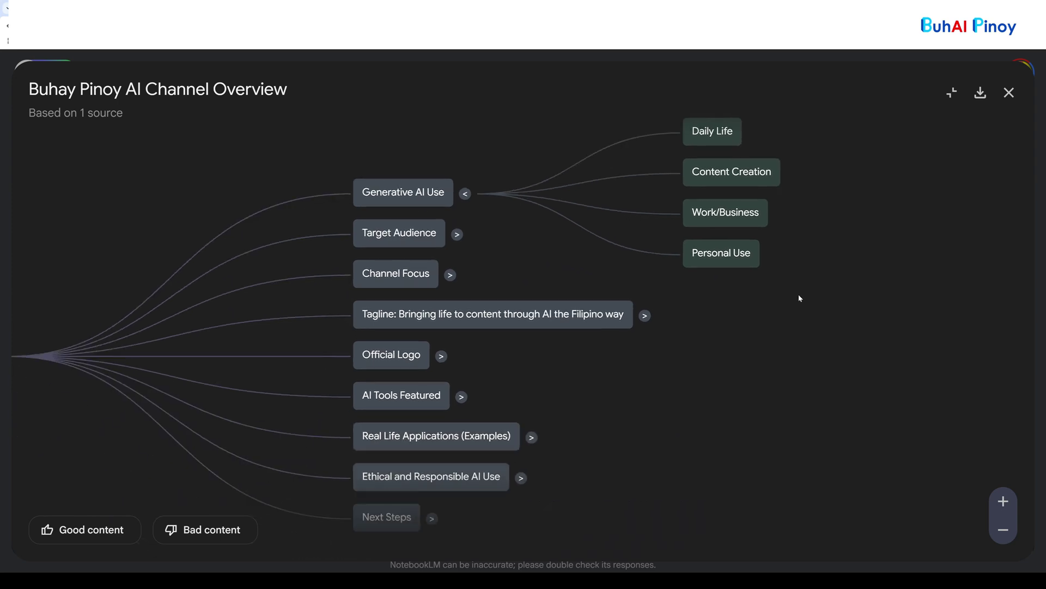
{"action": "left_click", "coordinate": [468, 194]}
{"action": "left_click_drag", "start_coordinate": [667, 324], "coordinate": [664, 188]}
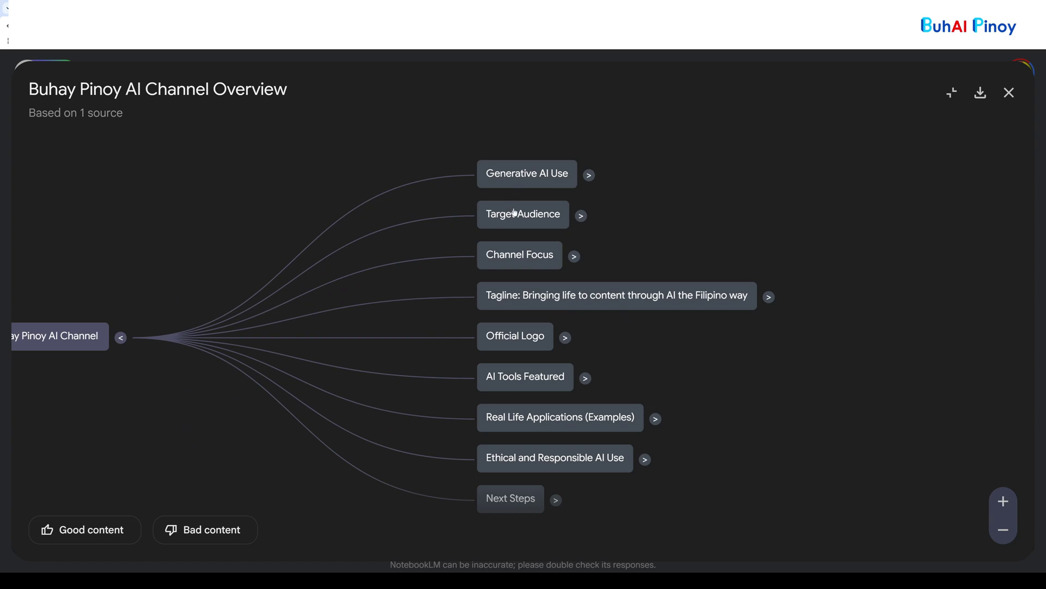
Expand the mind map's Tagline branch and its Bringing life to content node, and ask the chat to discuss Enhancing Creativity.
{"action": "left_click", "coordinate": [769, 297]}
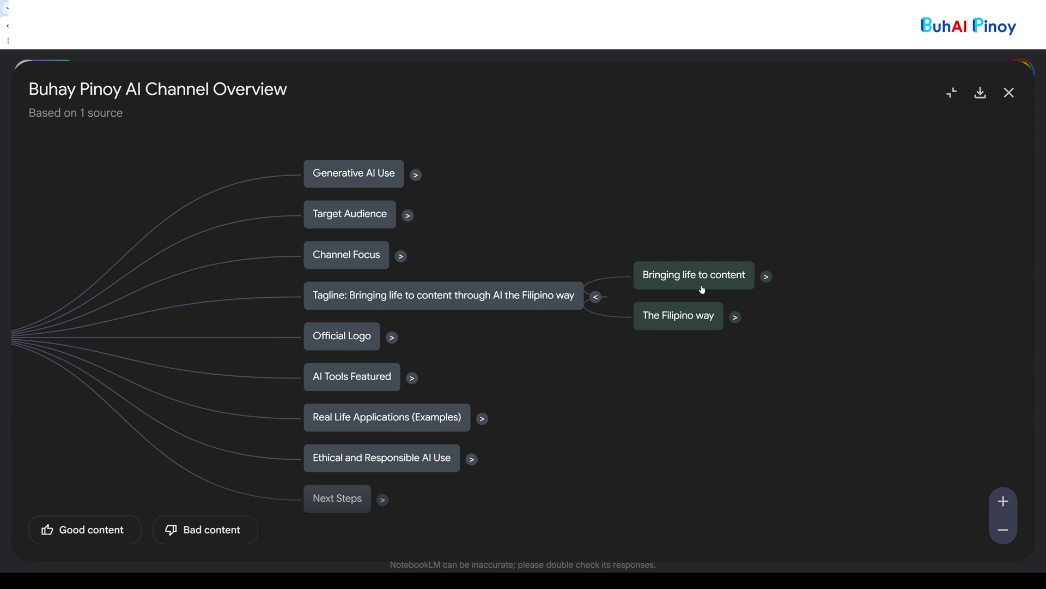
{"action": "left_click", "coordinate": [767, 278]}
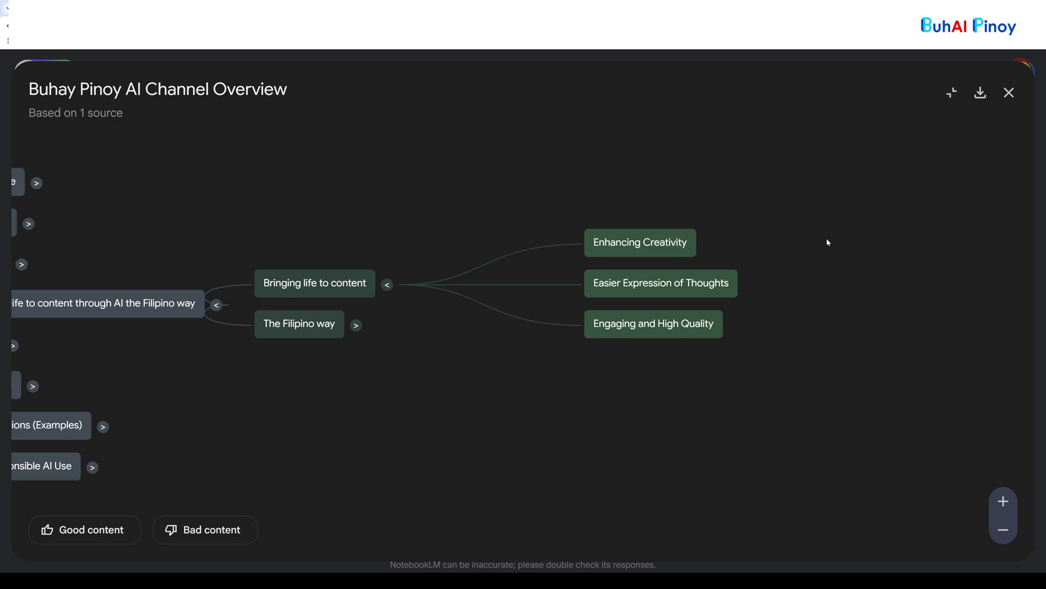
{"action": "left_click", "coordinate": [635, 256]}
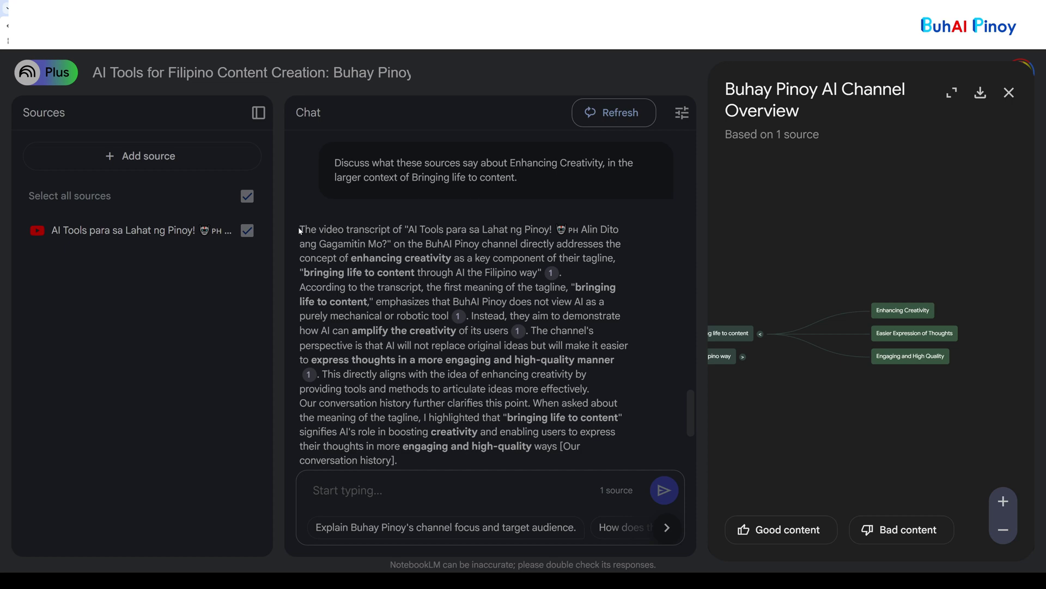
Close the mind map and read through the chat's answer about Enhancing Creativity, highlighting its opening paragraphs.
{"action": "key", "text": "Escape"}
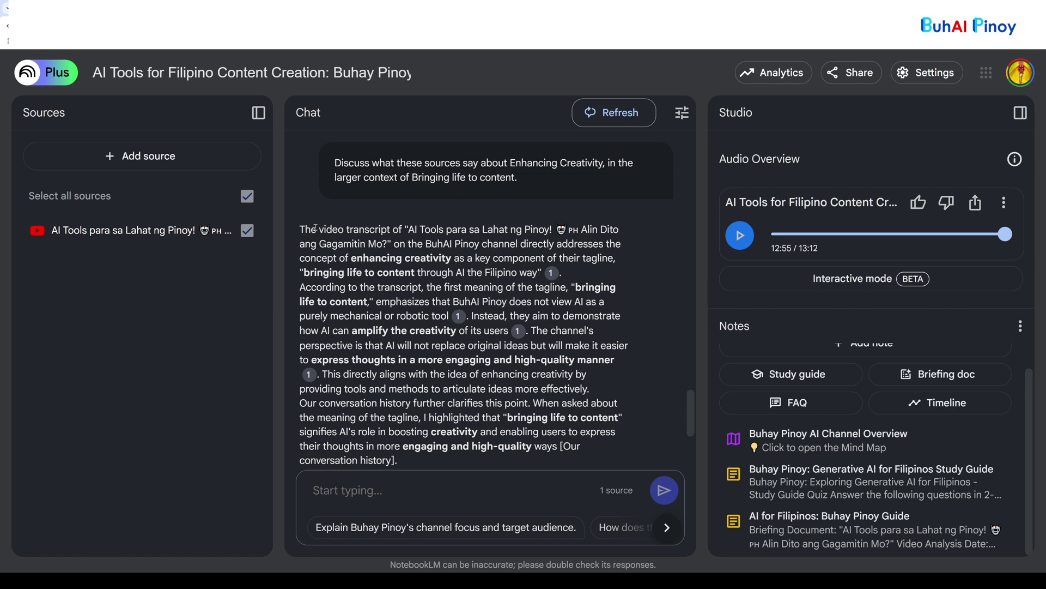
{"action": "left_click_drag", "start_coordinate": [305, 227], "coordinate": [488, 402]}
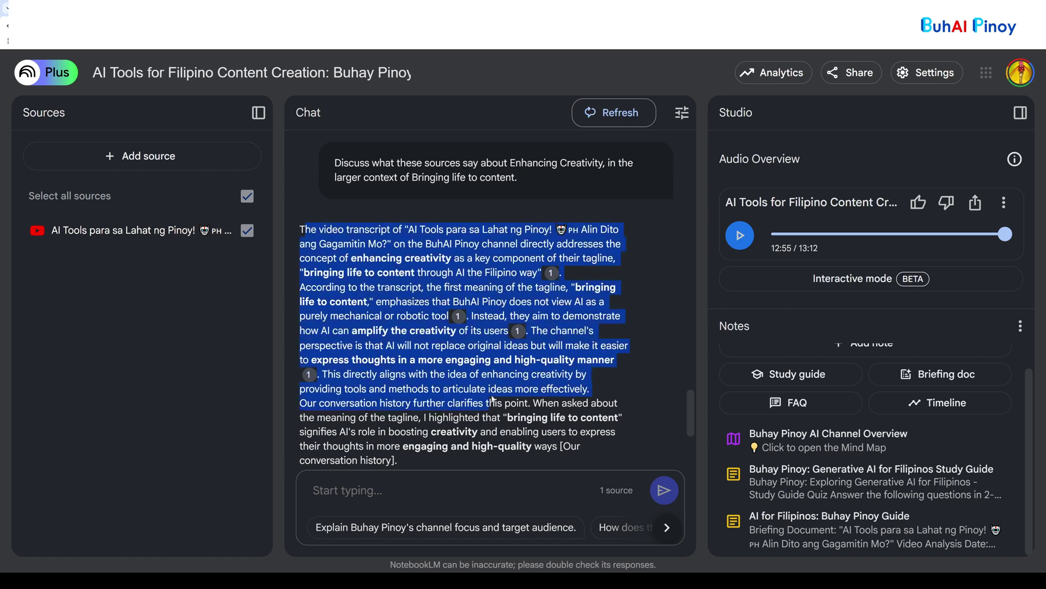
{"action": "scroll", "coordinate": [497, 375], "scroll_direction": "down", "scroll_amount": 4}
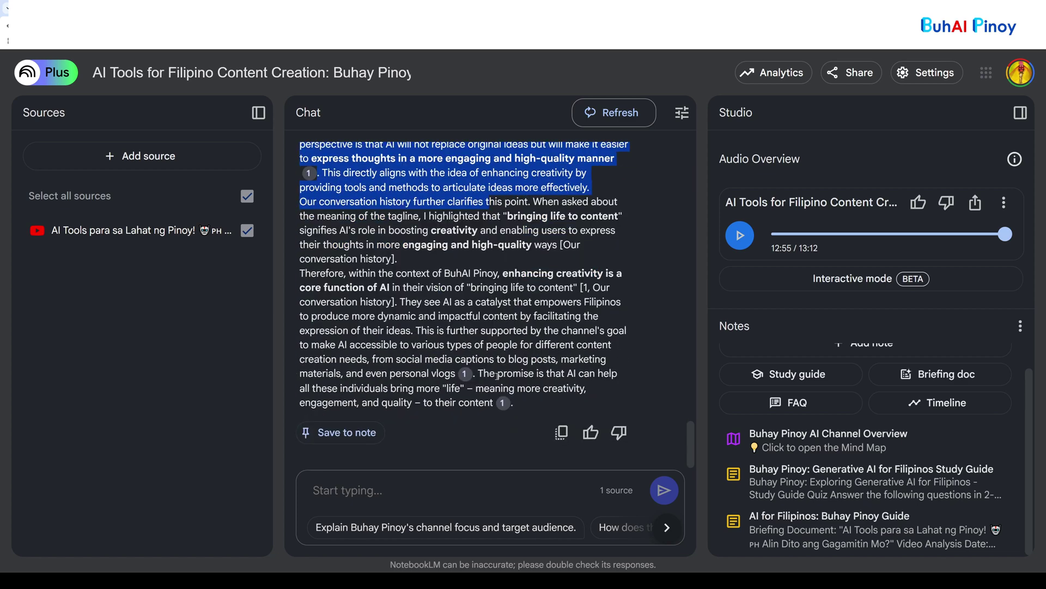
{"action": "scroll", "coordinate": [497, 375], "scroll_direction": "up", "scroll_amount": 6}
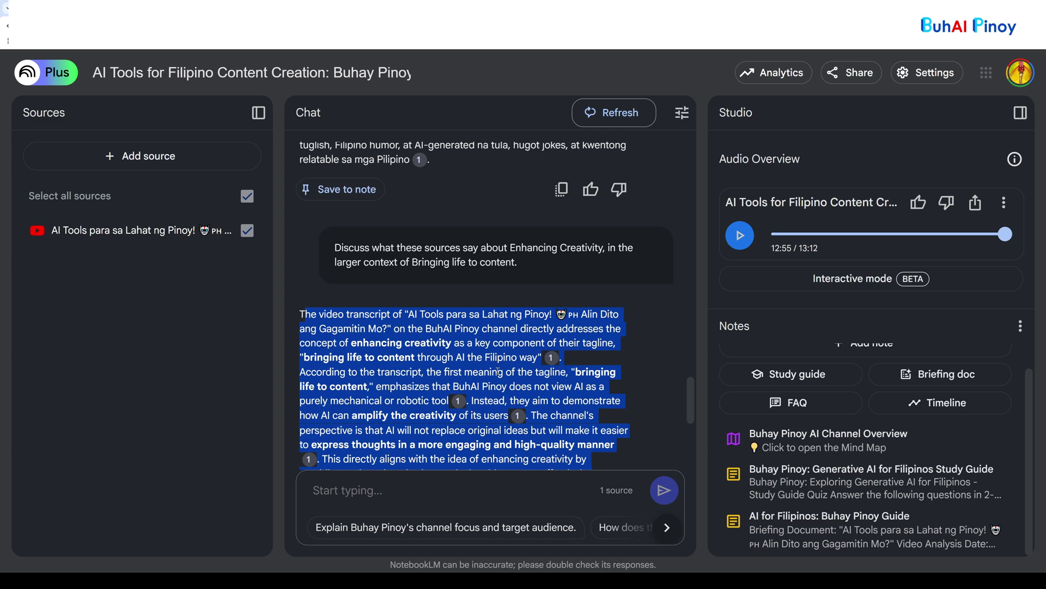
{"action": "scroll", "coordinate": [497, 371], "scroll_direction": "up", "scroll_amount": 1}
{"action": "left_click", "coordinate": [649, 346]}
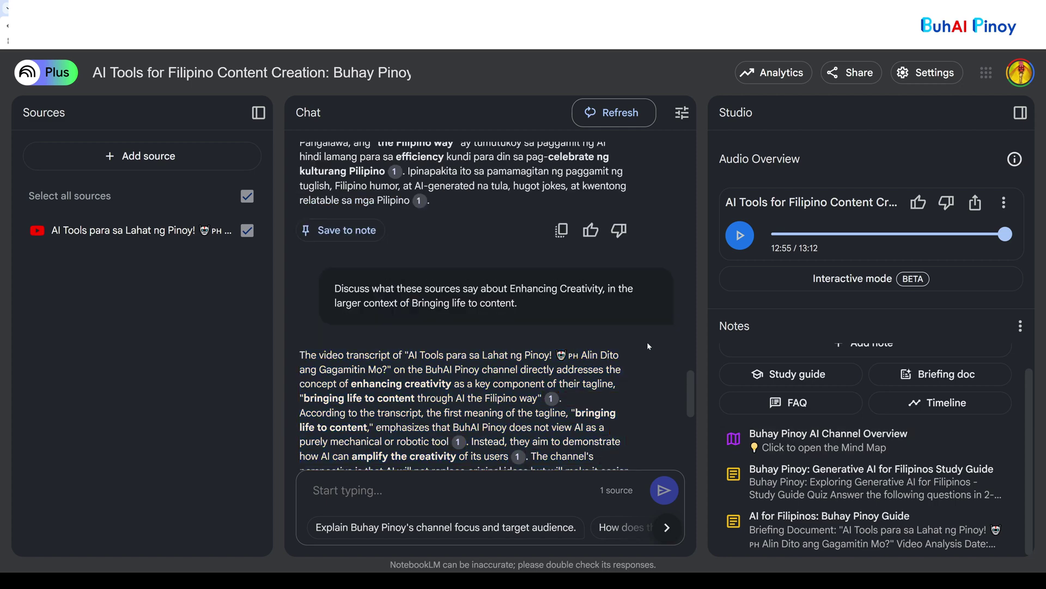
Reopen the mind map, expand and collapse its Channel Focus branch, and ask the chat to discuss Channel Focus.
{"action": "left_click", "coordinate": [763, 431]}
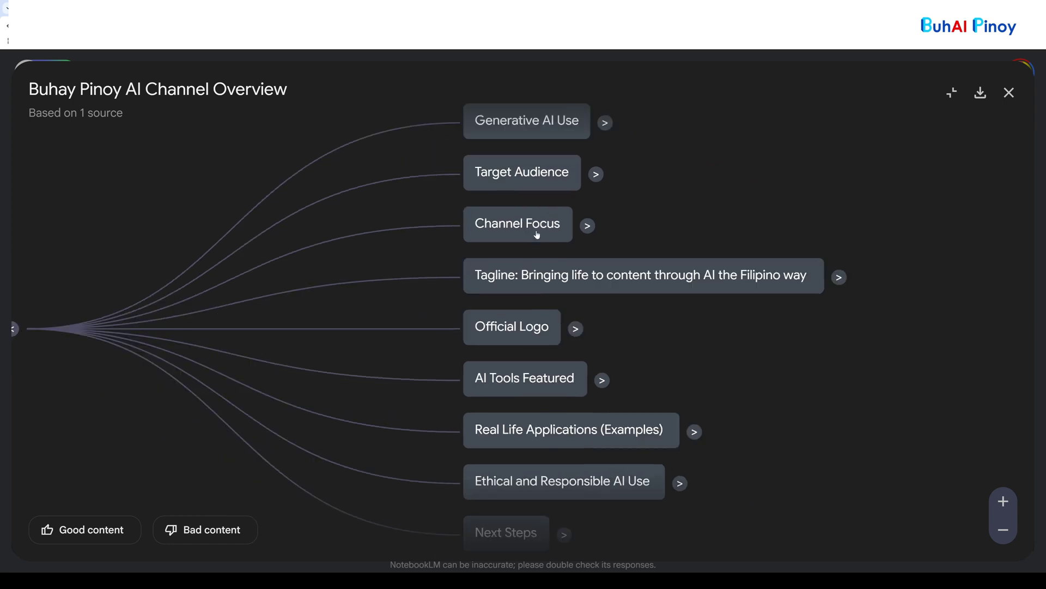
{"action": "left_click", "coordinate": [587, 226]}
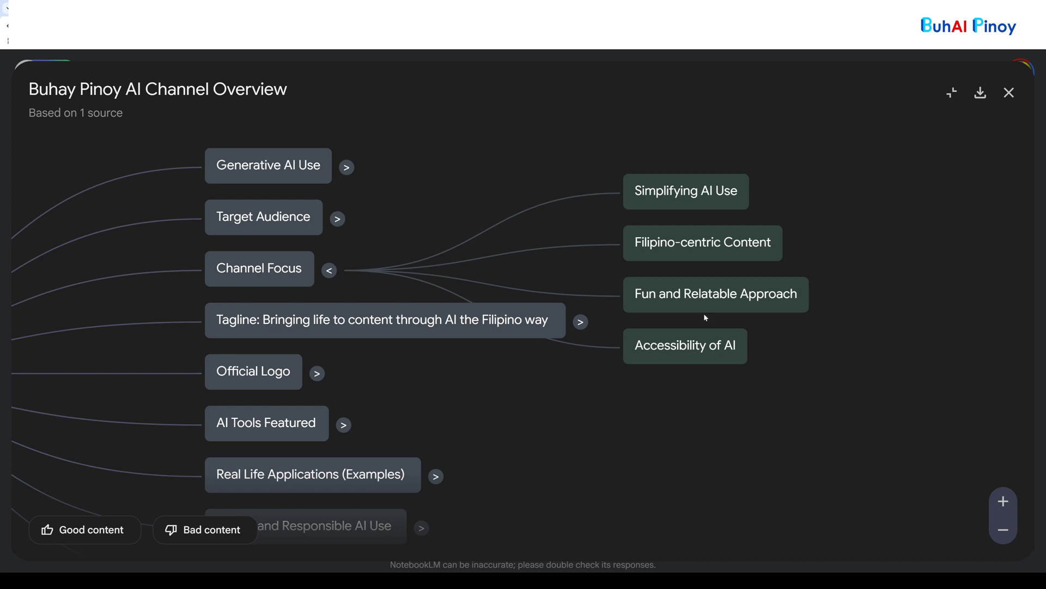
{"action": "left_click_drag", "start_coordinate": [812, 315], "coordinate": [827, 315]}
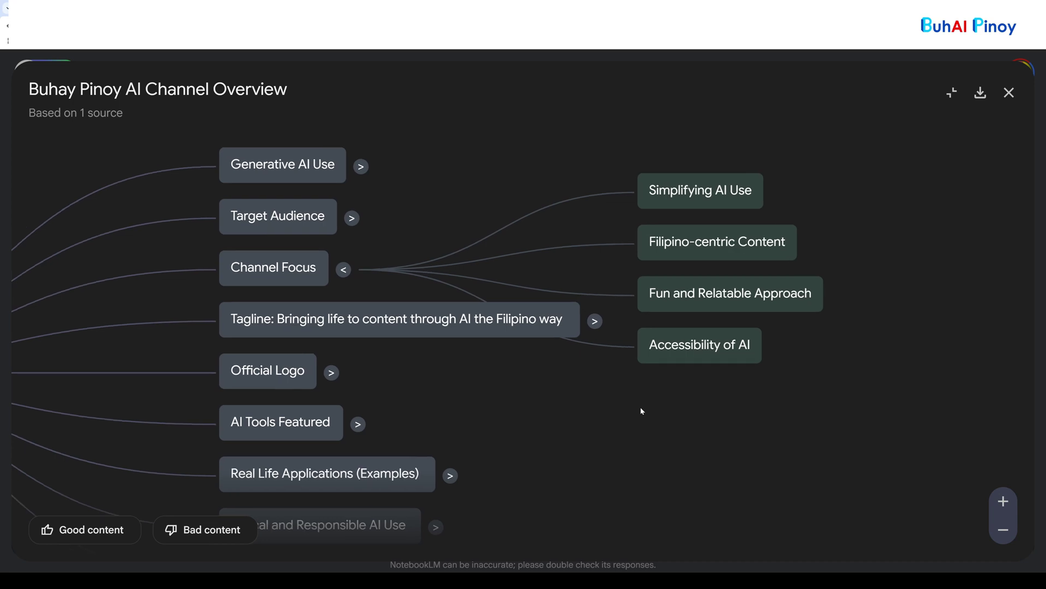
{"action": "left_click", "coordinate": [343, 270]}
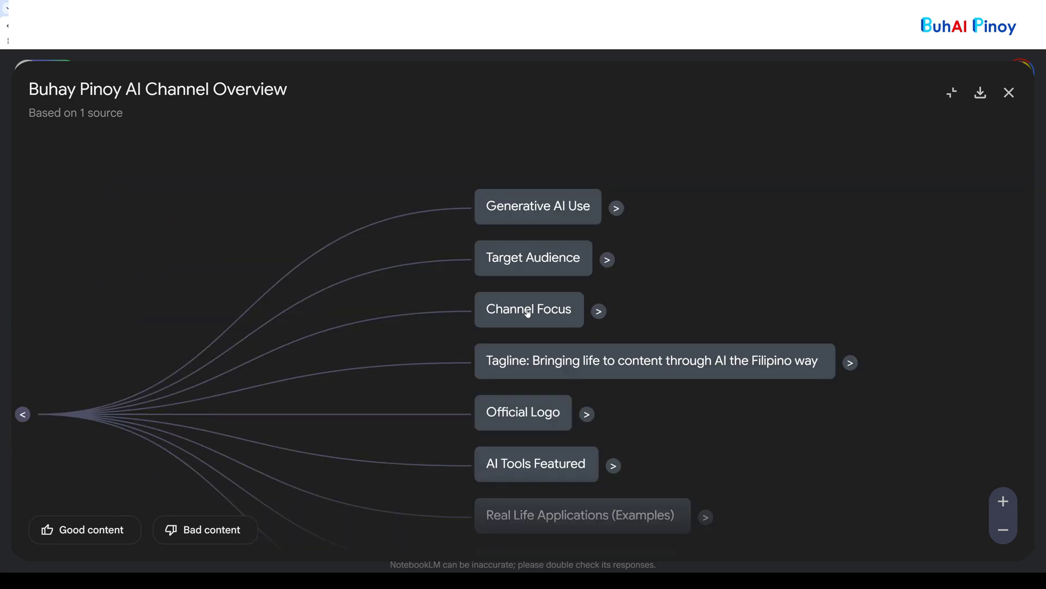
{"action": "left_click", "coordinate": [527, 311]}
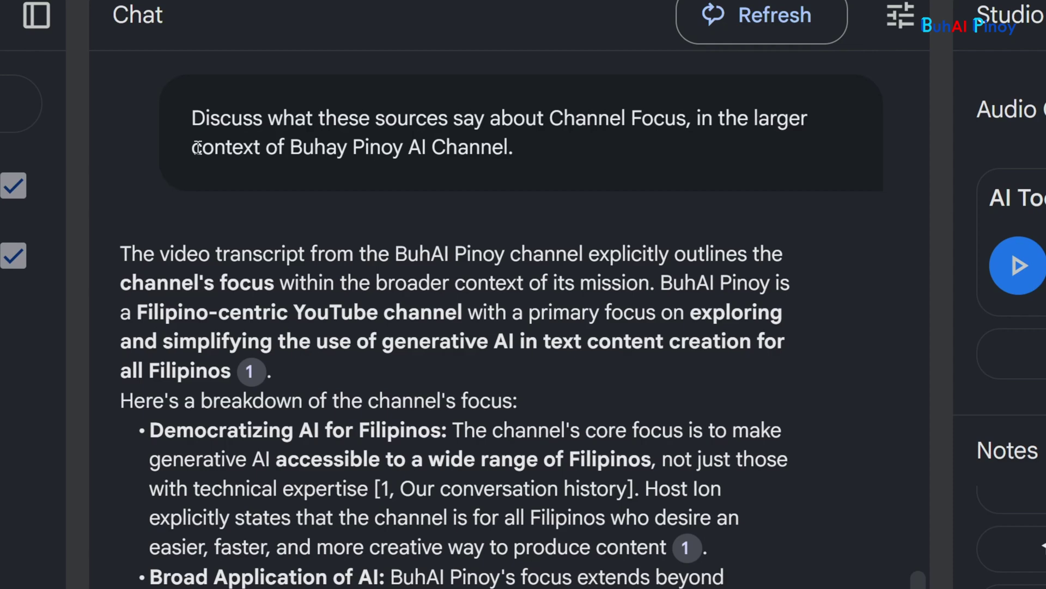
Read through the chat's Channel Focus answer, highlighting the question's context and key passages from Democratizing AI to Practical Guidance and Tool Exploration.
{"action": "left_click_drag", "start_coordinate": [197, 147], "coordinate": [604, 148]}
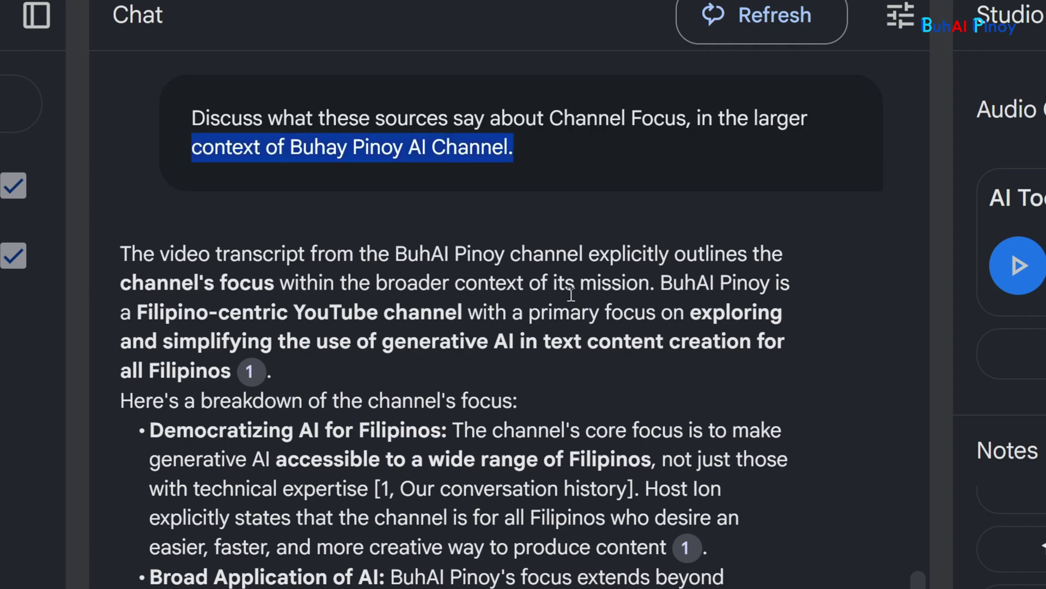
{"action": "scroll", "coordinate": [574, 343], "scroll_direction": "down", "scroll_amount": 1}
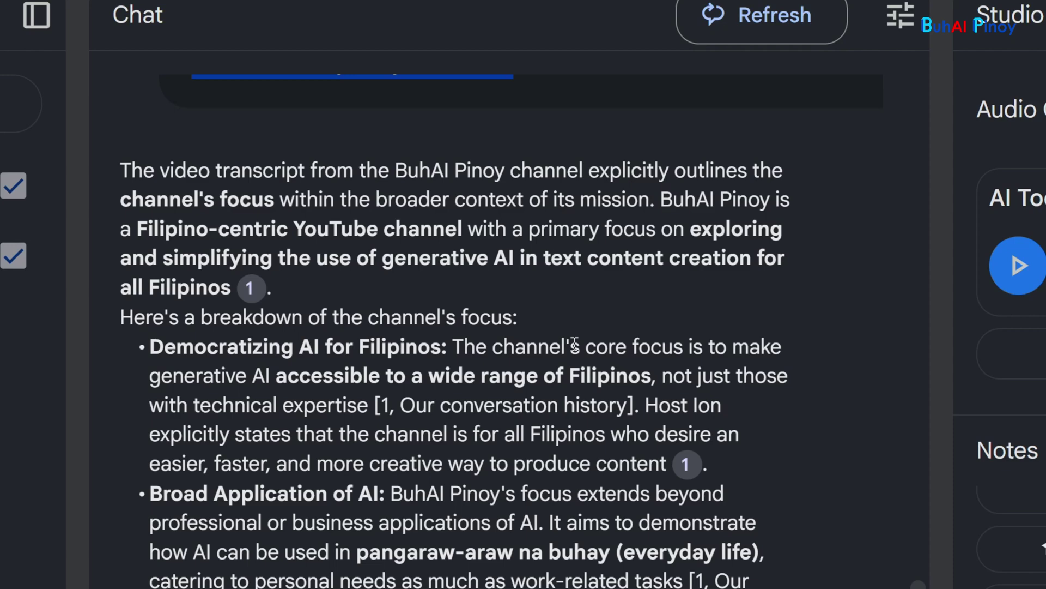
{"action": "left_click_drag", "start_coordinate": [176, 347], "coordinate": [315, 347]}
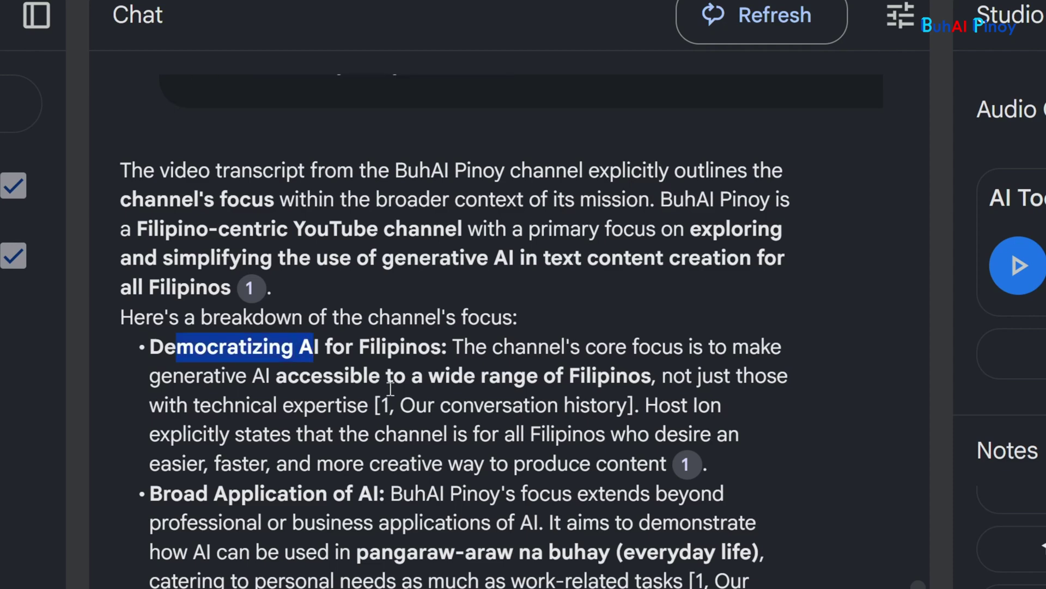
{"action": "scroll", "coordinate": [391, 388], "scroll_direction": "down", "scroll_amount": 1}
{"action": "scroll", "coordinate": [392, 385], "scroll_direction": "down", "scroll_amount": 2}
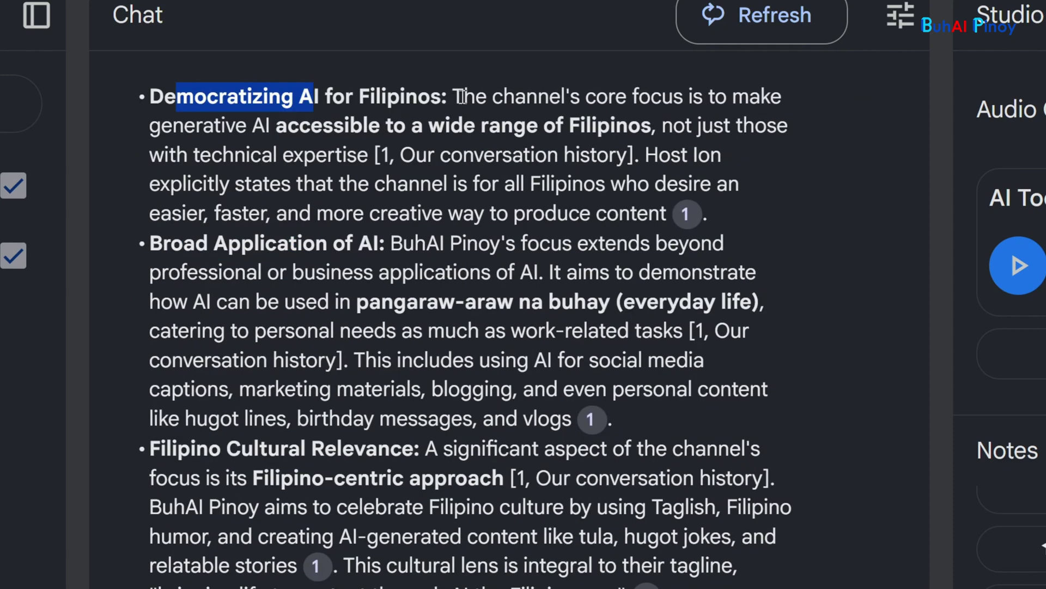
{"action": "left_click_drag", "start_coordinate": [461, 96], "coordinate": [162, 253]}
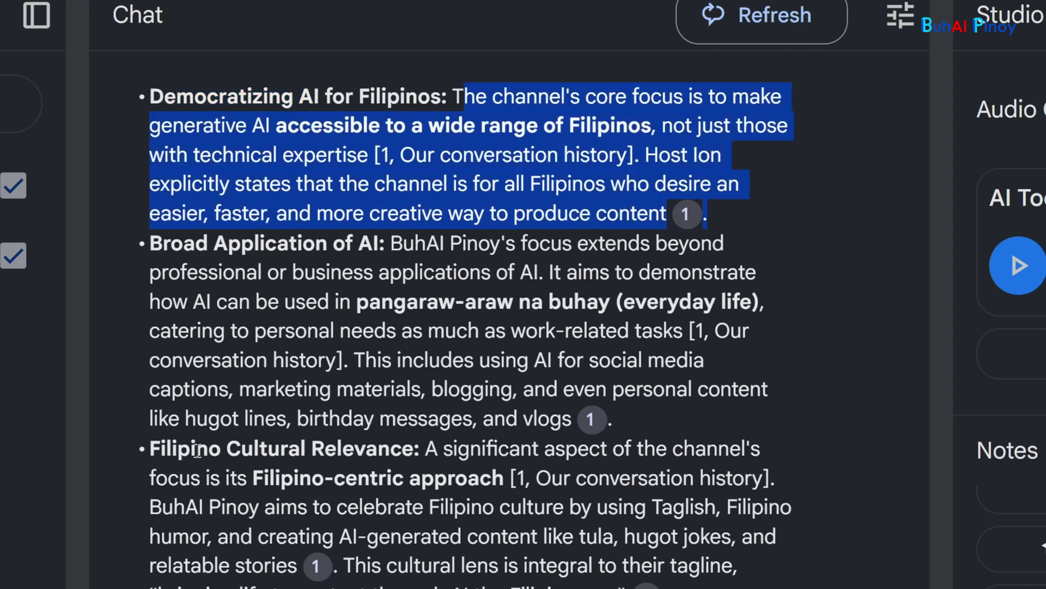
{"action": "left_click_drag", "start_coordinate": [197, 450], "coordinate": [355, 450]}
{"action": "scroll", "coordinate": [355, 381], "scroll_direction": "down", "scroll_amount": 2}
{"action": "left_click_drag", "start_coordinate": [163, 459], "coordinate": [450, 461]}
{"action": "scroll", "coordinate": [450, 461], "scroll_direction": "up", "scroll_amount": 3}
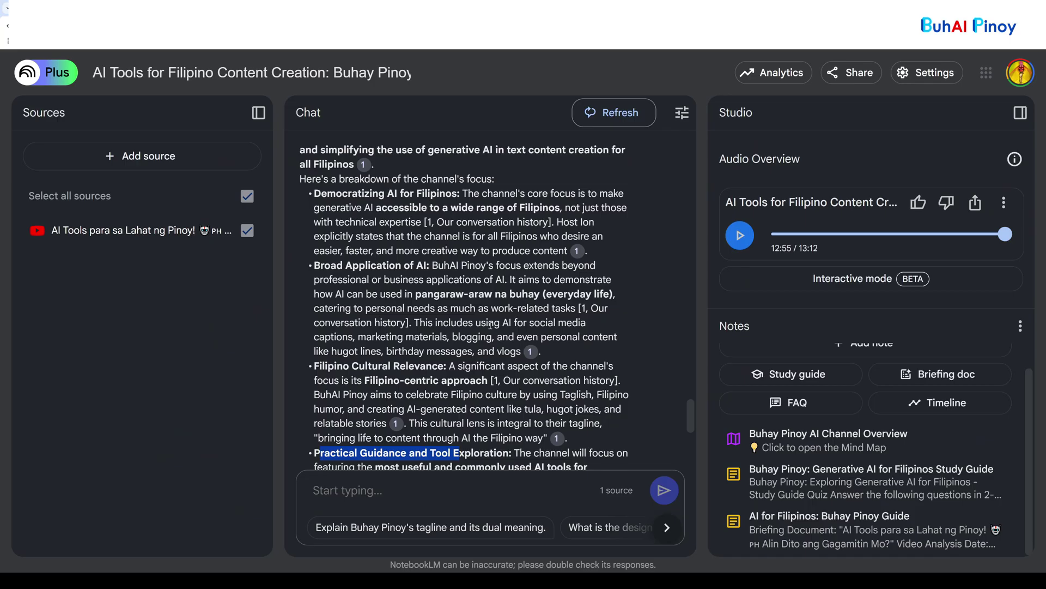
{"action": "scroll", "coordinate": [491, 326], "scroll_direction": "up", "scroll_amount": 1}
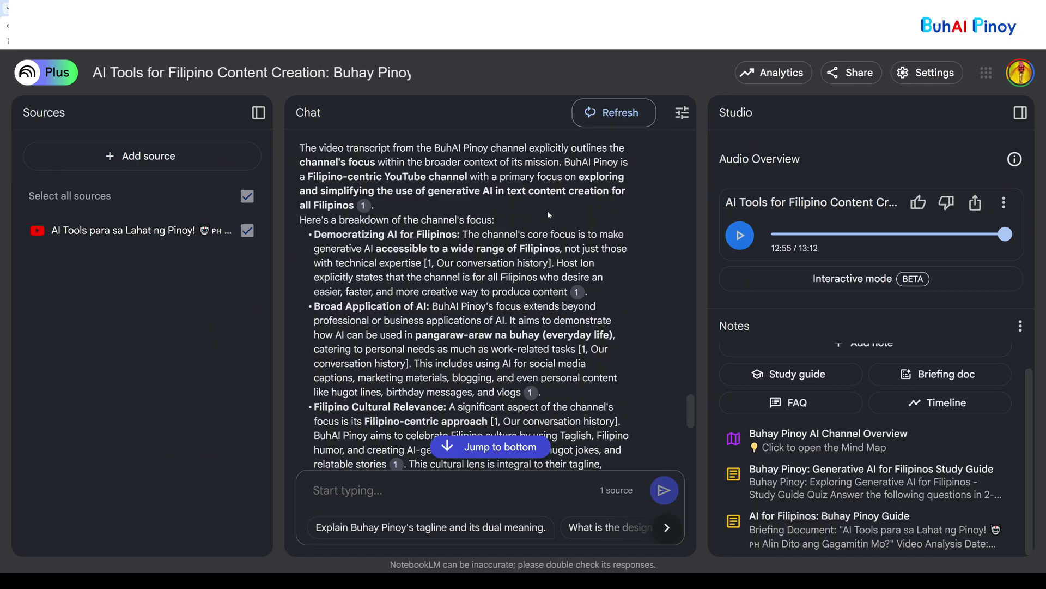
{"action": "scroll", "coordinate": [548, 213], "scroll_direction": "up", "scroll_amount": 1}
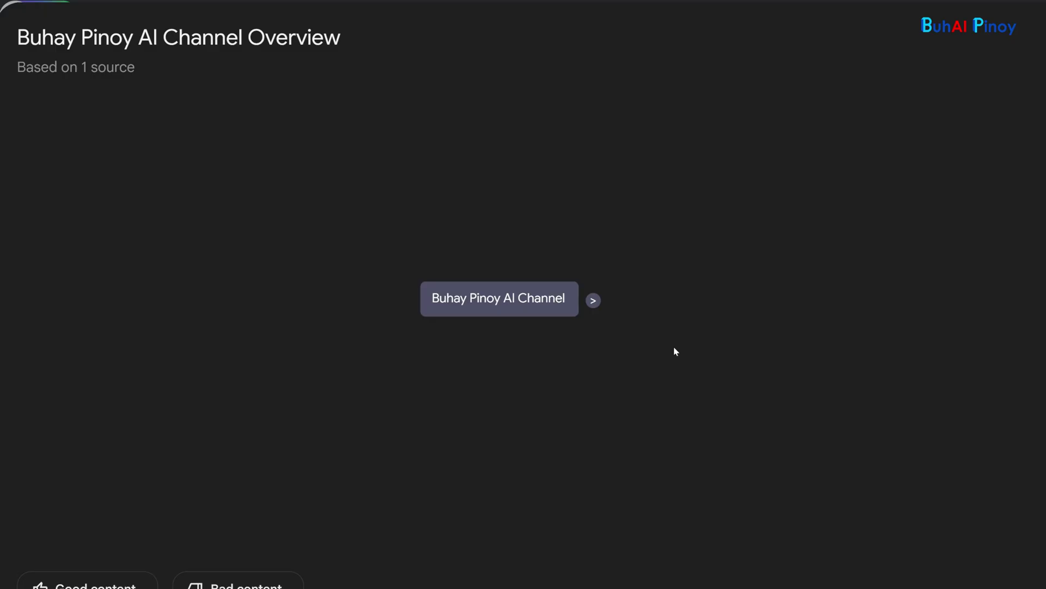
Expand the mind map's root node and its AI Tools Featured, Tagline and Bringing life to content branches.
{"action": "left_click", "coordinate": [593, 300]}
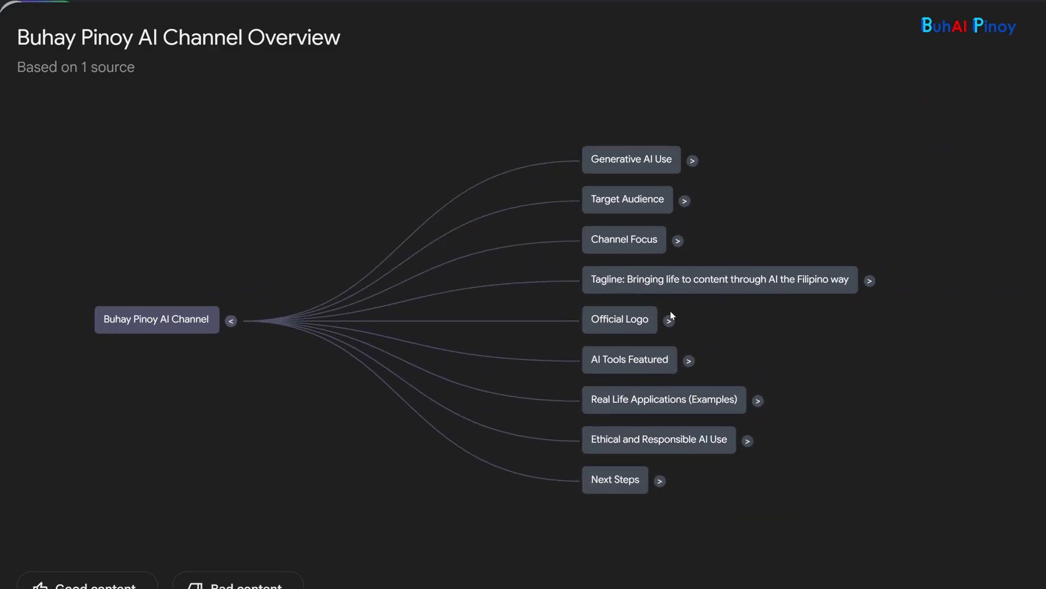
{"action": "left_click", "coordinate": [689, 360]}
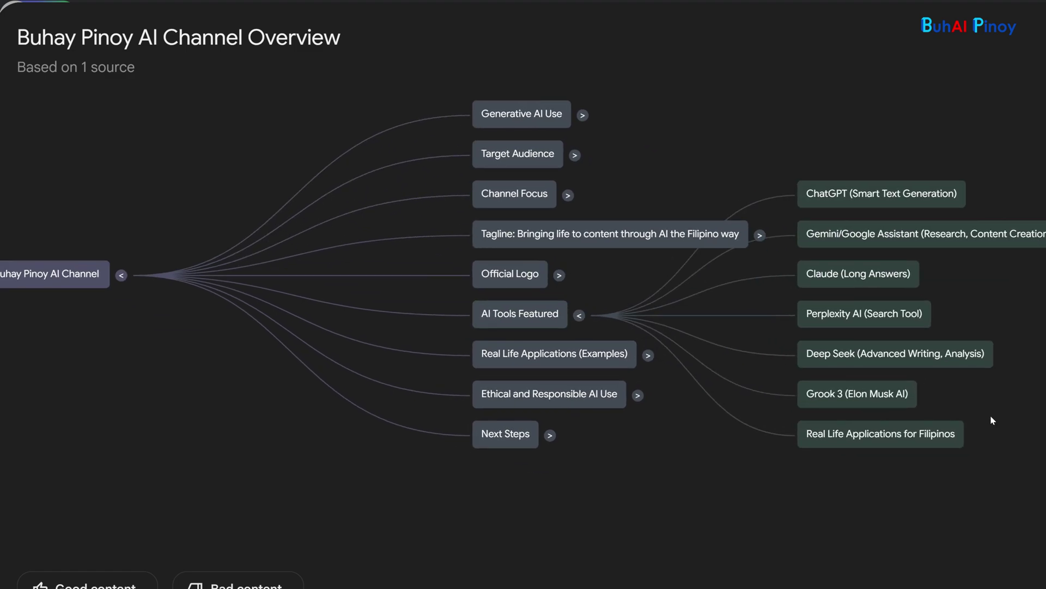
{"action": "left_click", "coordinate": [759, 235]}
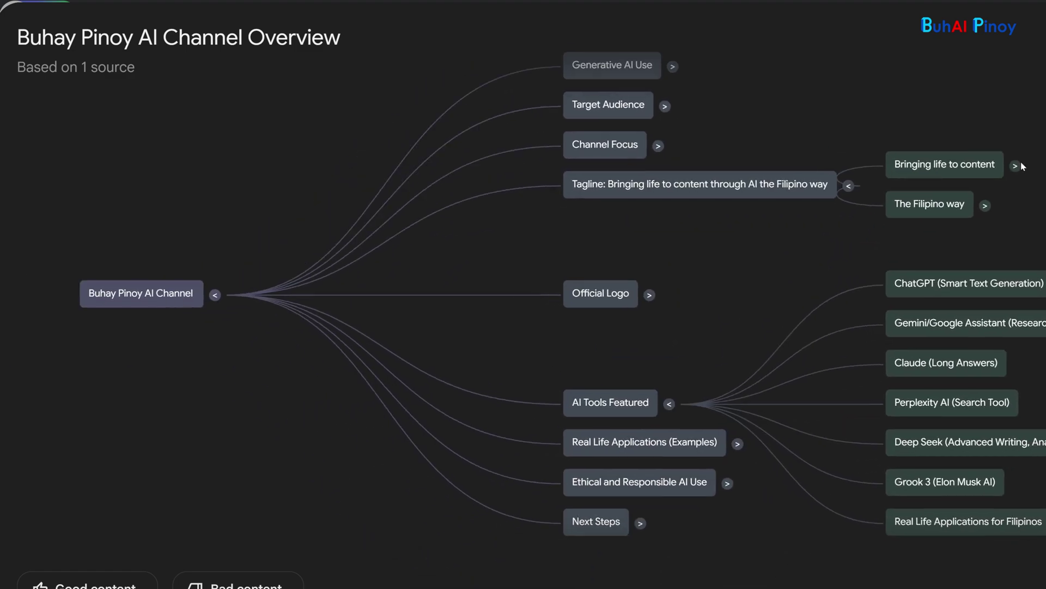
{"action": "left_click", "coordinate": [1016, 166]}
{"action": "left_click", "coordinate": [630, 203]}
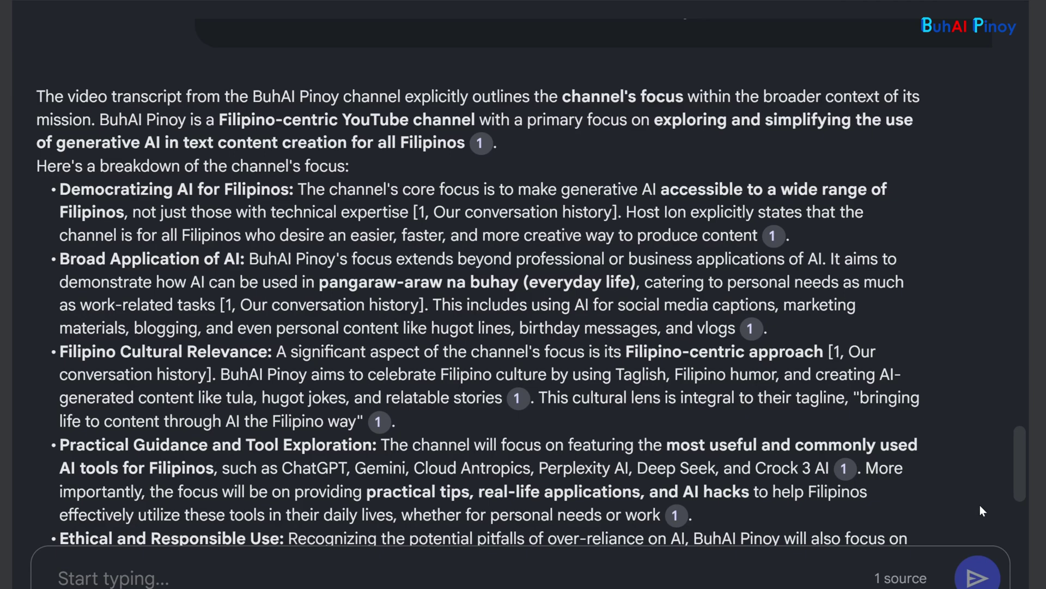
Review the Channel Focus answer in the chat and preview the source passage behind its first citation.
{"action": "scroll", "coordinate": [933, 249], "scroll_direction": "down", "scroll_amount": 4}
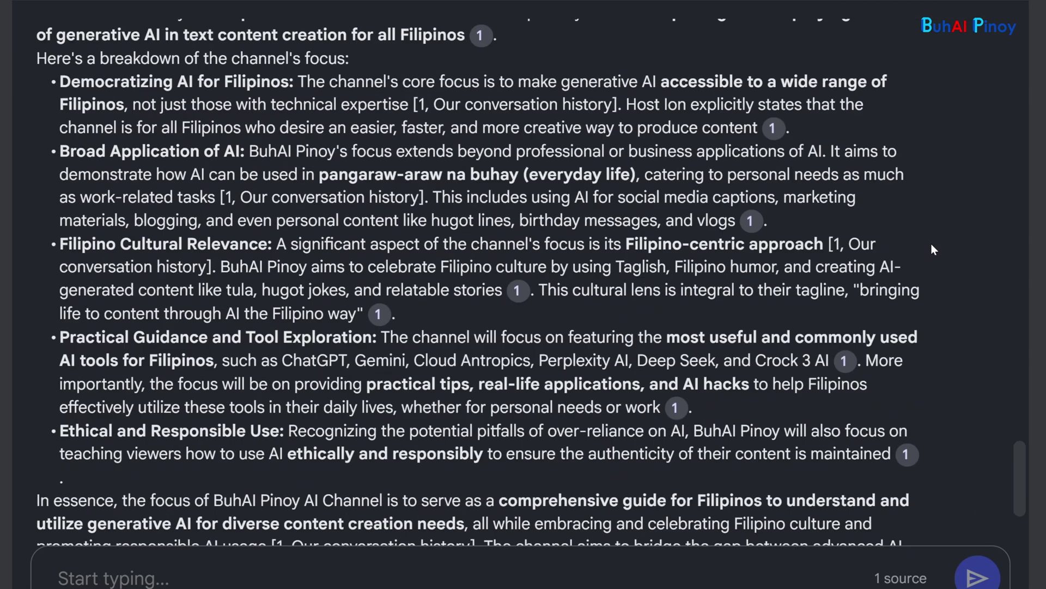
{"action": "scroll", "coordinate": [930, 244], "scroll_direction": "up", "scroll_amount": 4}
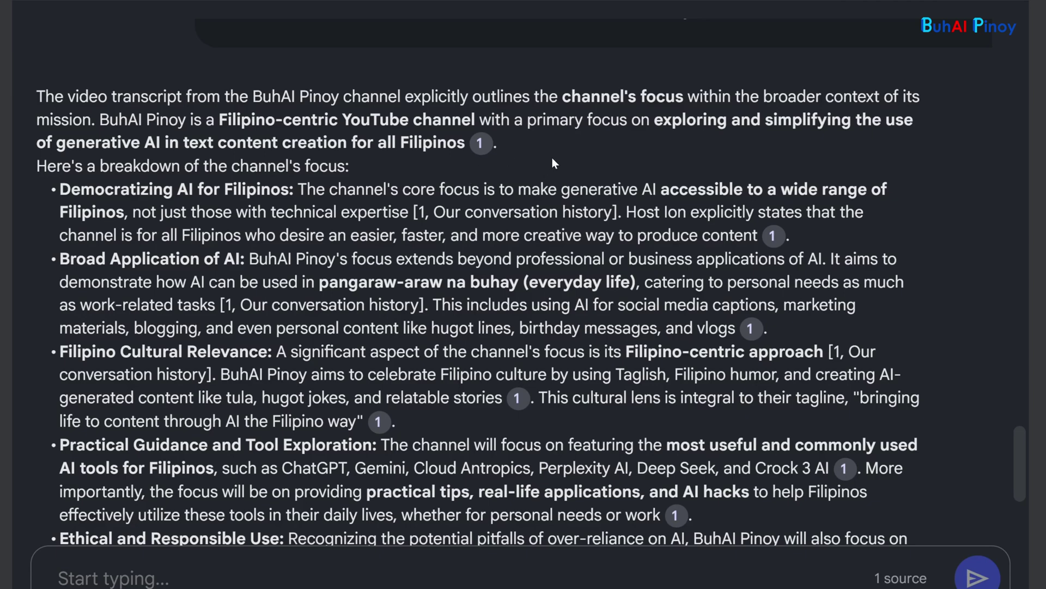
{"action": "mouse_move", "coordinate": [481, 145]}
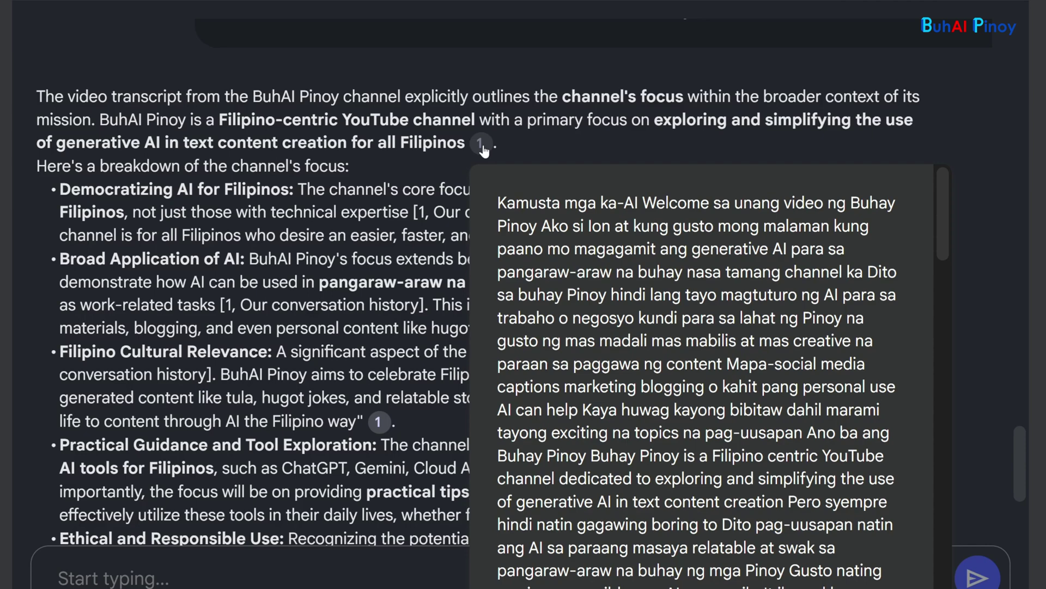
{"action": "scroll", "coordinate": [975, 153], "scroll_direction": "up", "scroll_amount": 2}
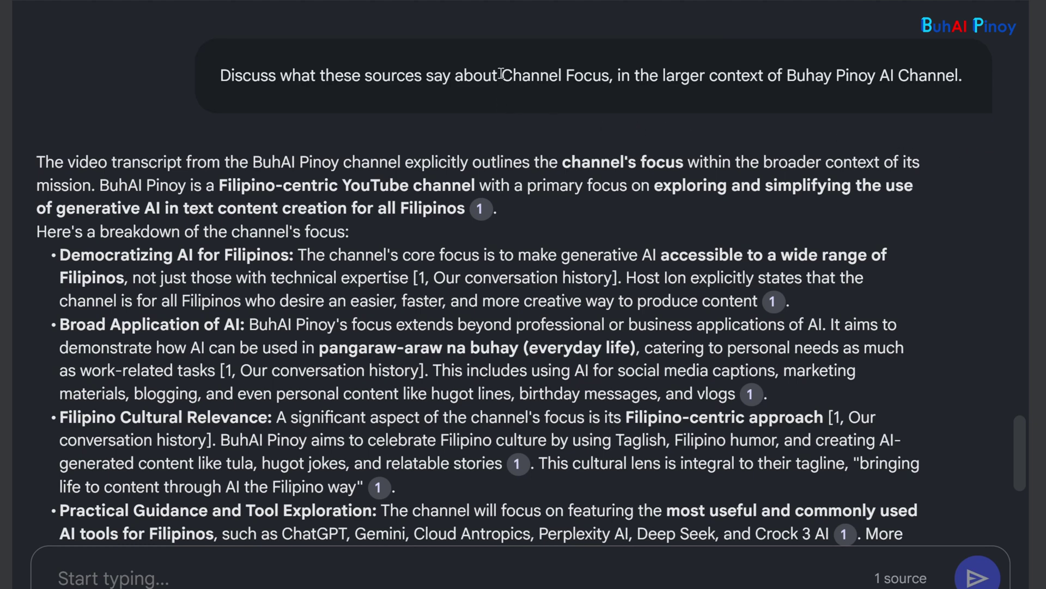
Highlight Channel Focus in the question and the answer's text through Filipino Cultural Relevance, and preview the first citation's source passage again.
{"action": "left_click_drag", "start_coordinate": [500, 78], "coordinate": [610, 77]}
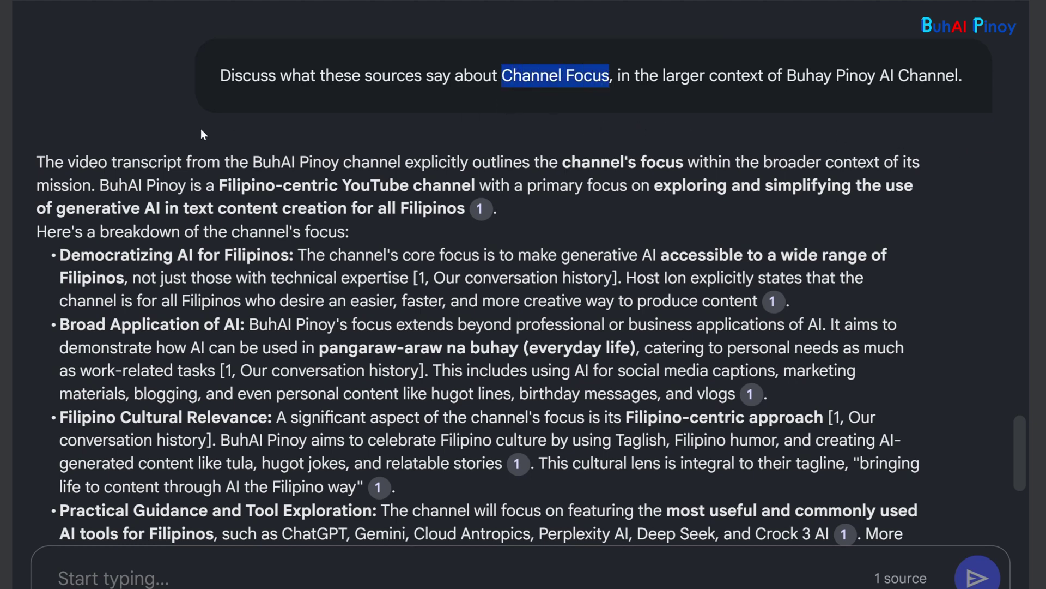
{"action": "left_click", "coordinate": [151, 123]}
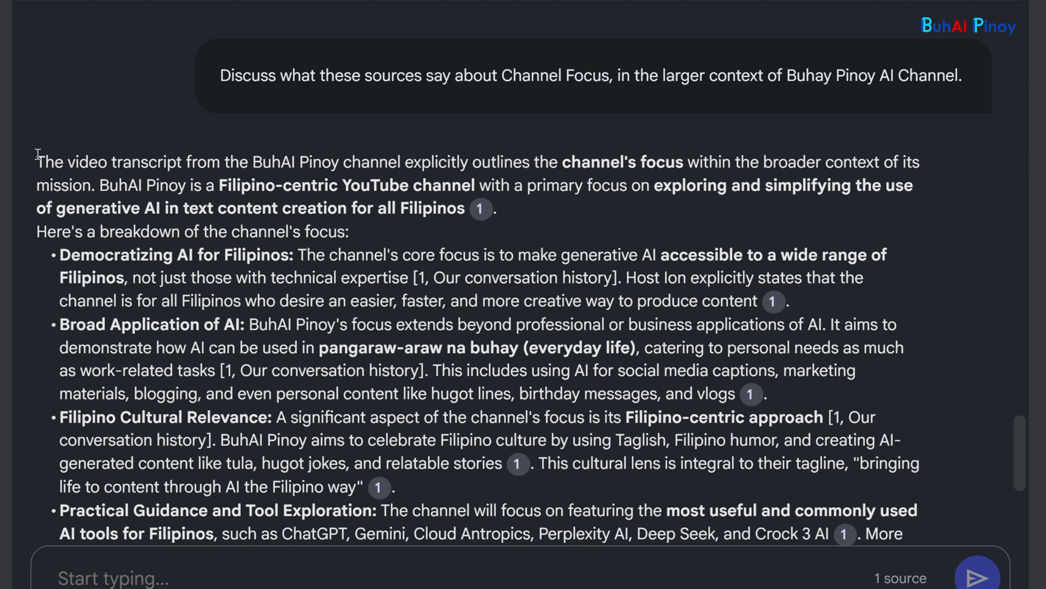
{"action": "left_click_drag", "start_coordinate": [38, 154], "coordinate": [824, 495]}
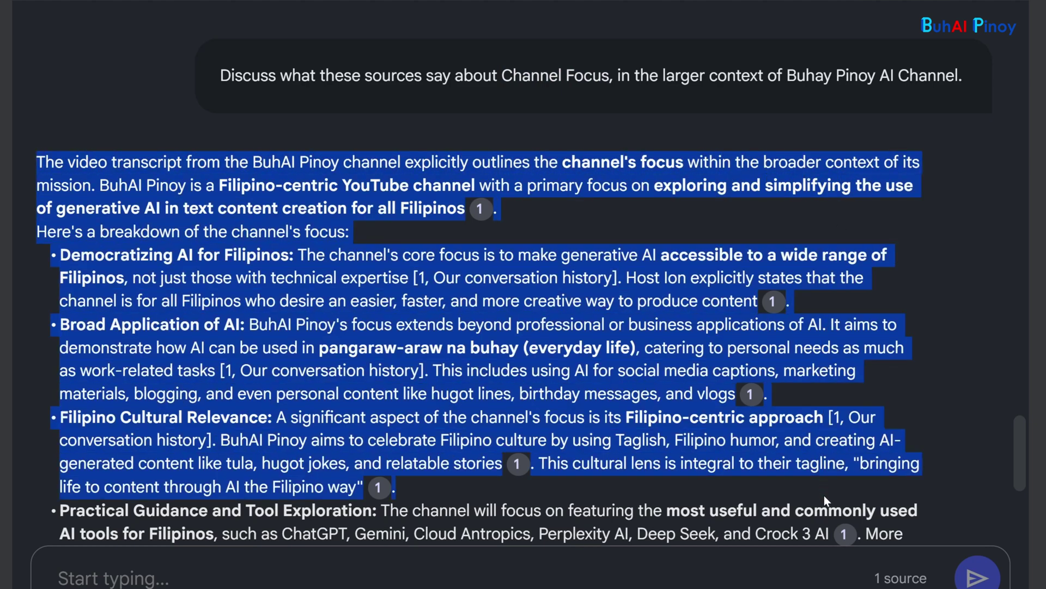
{"action": "left_click", "coordinate": [953, 305]}
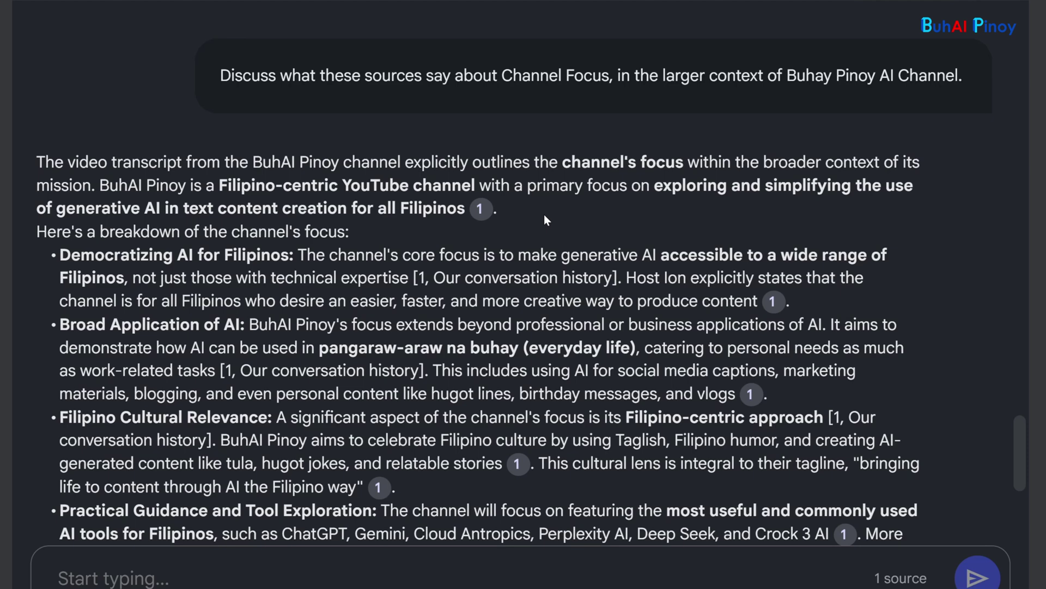
{"action": "mouse_move", "coordinate": [481, 217]}
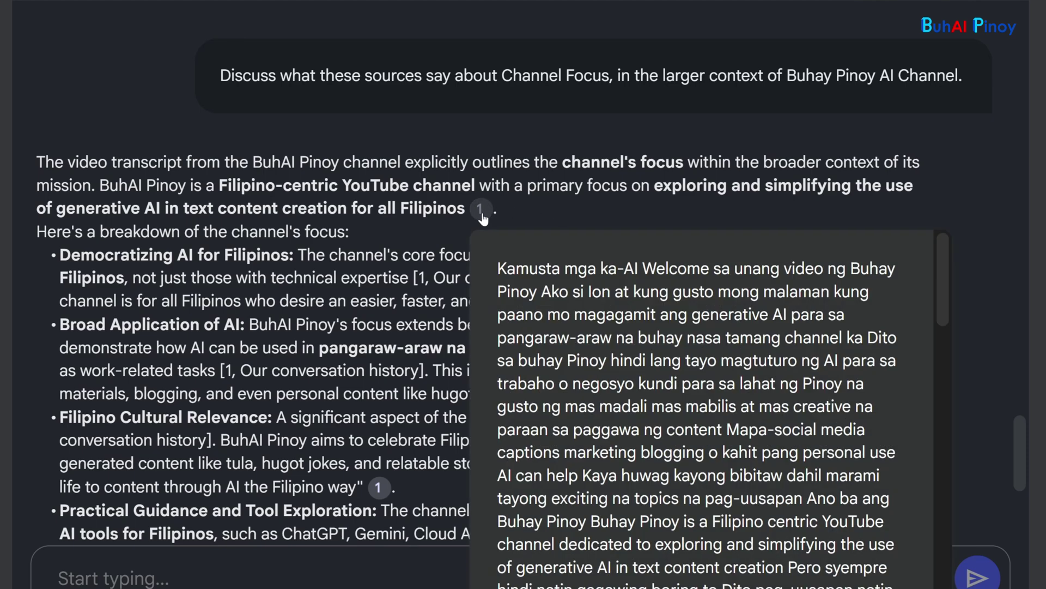